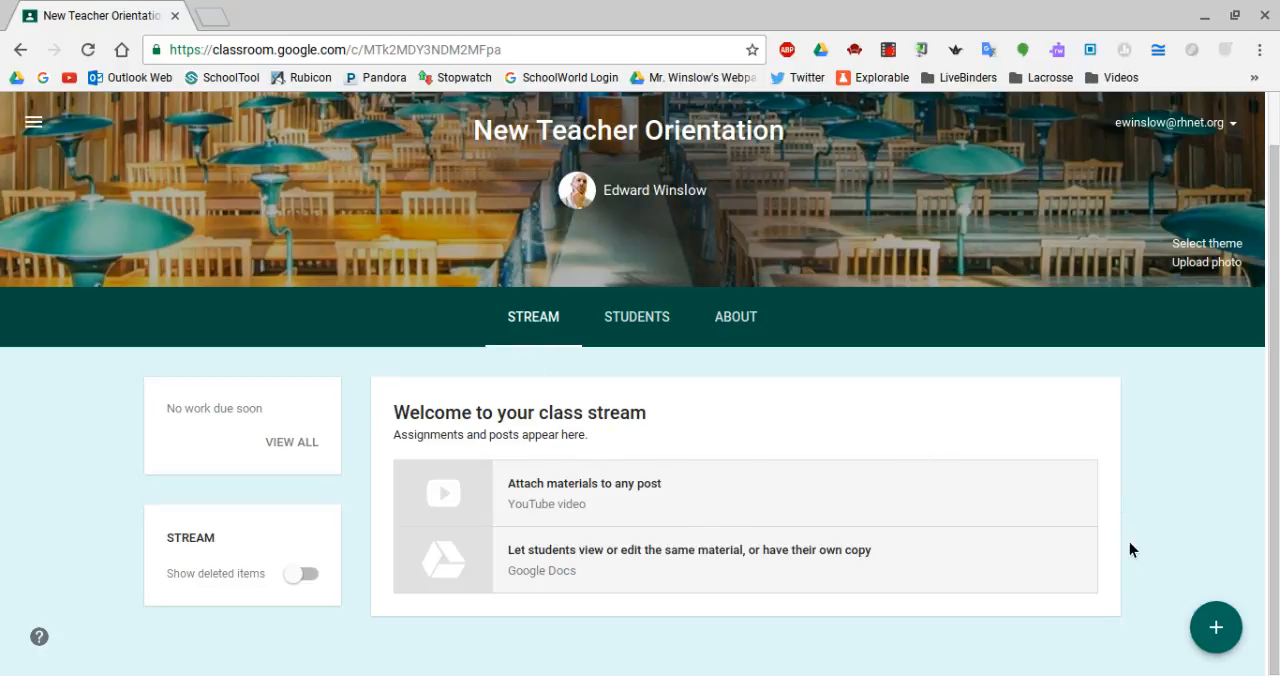
# Create a question for the class that asks "Have you ever used Google Classroom before?".
pyautogui.moveTo(1228, 640)
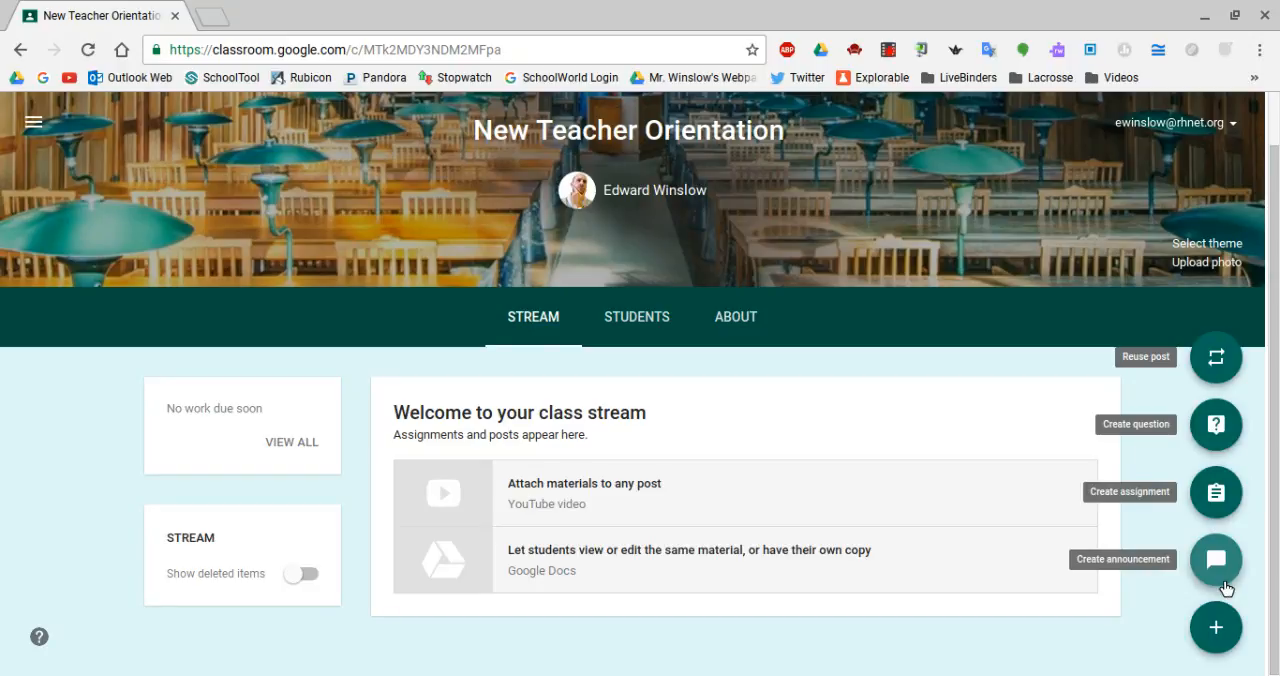
pyautogui.click(1217, 428)
pyautogui.click(411, 340)
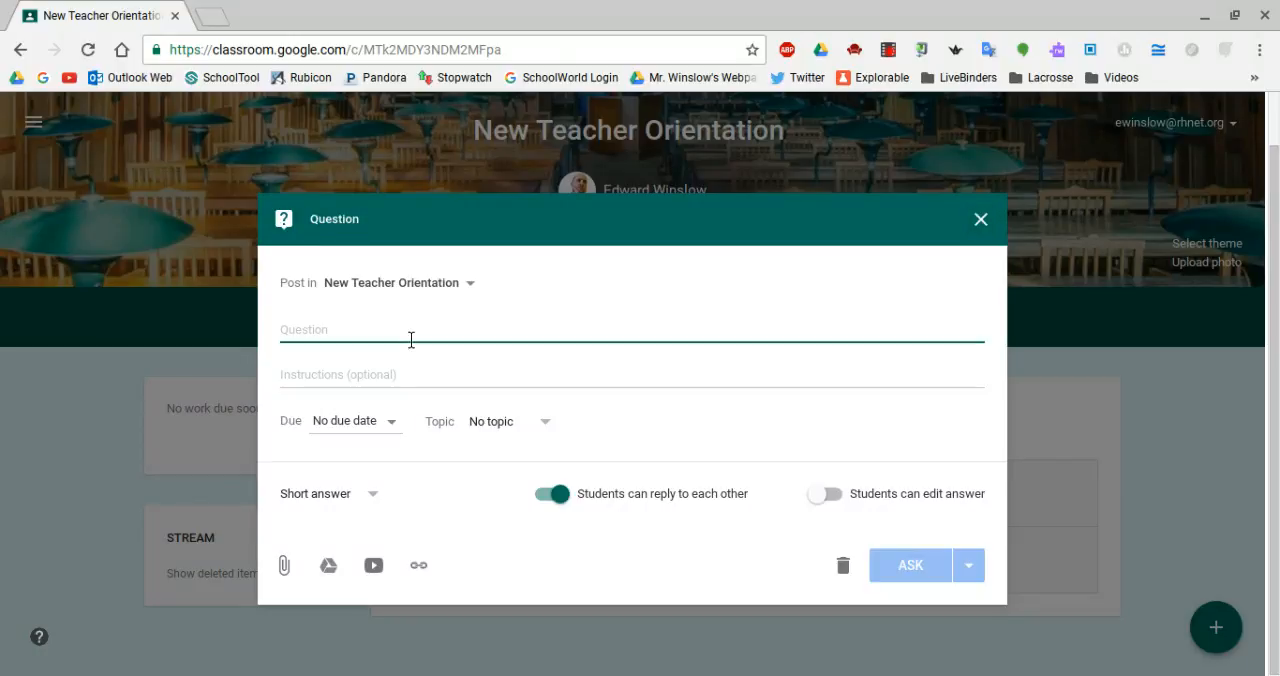
pyautogui.write('Have you ev')
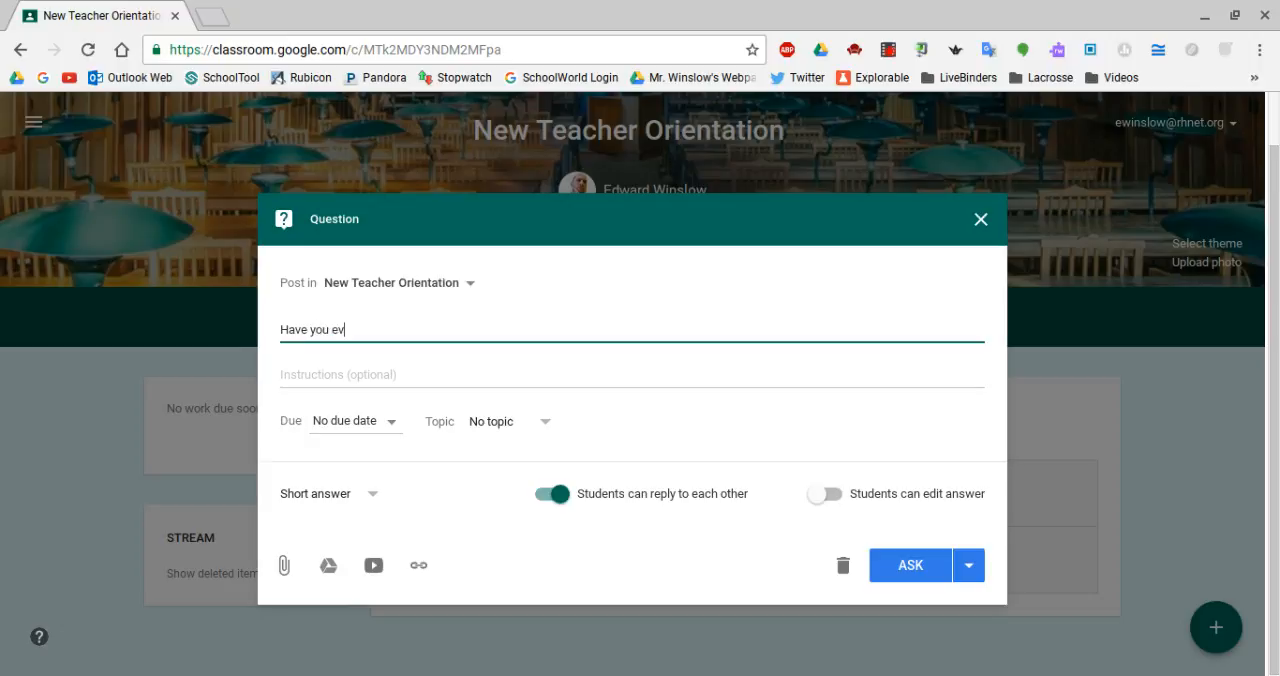
pyautogui.write('er used Google')
pyautogui.press('BackSpace')
pyautogui.write('e CLas')
pyautogui.press('BackSpace')
pyautogui.press('BackSpace')
pyautogui.press('BackSpace')
pyautogui.write('lassroom')
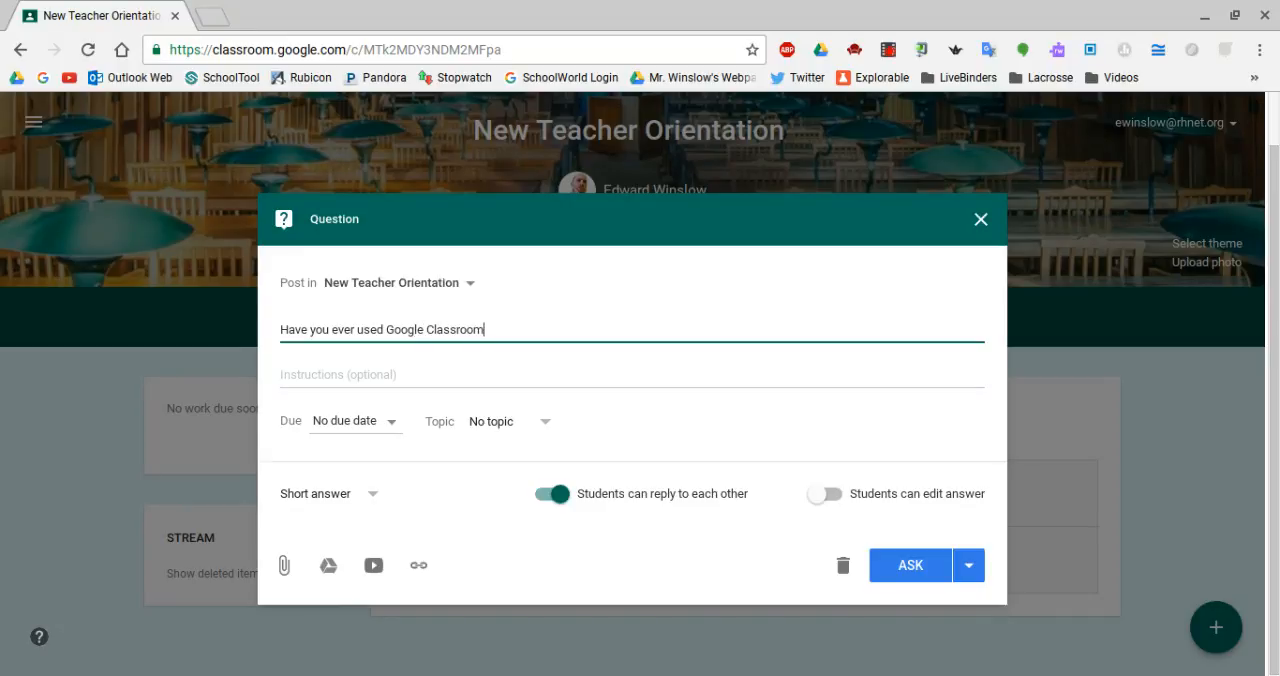
pyautogui.write(' before?')
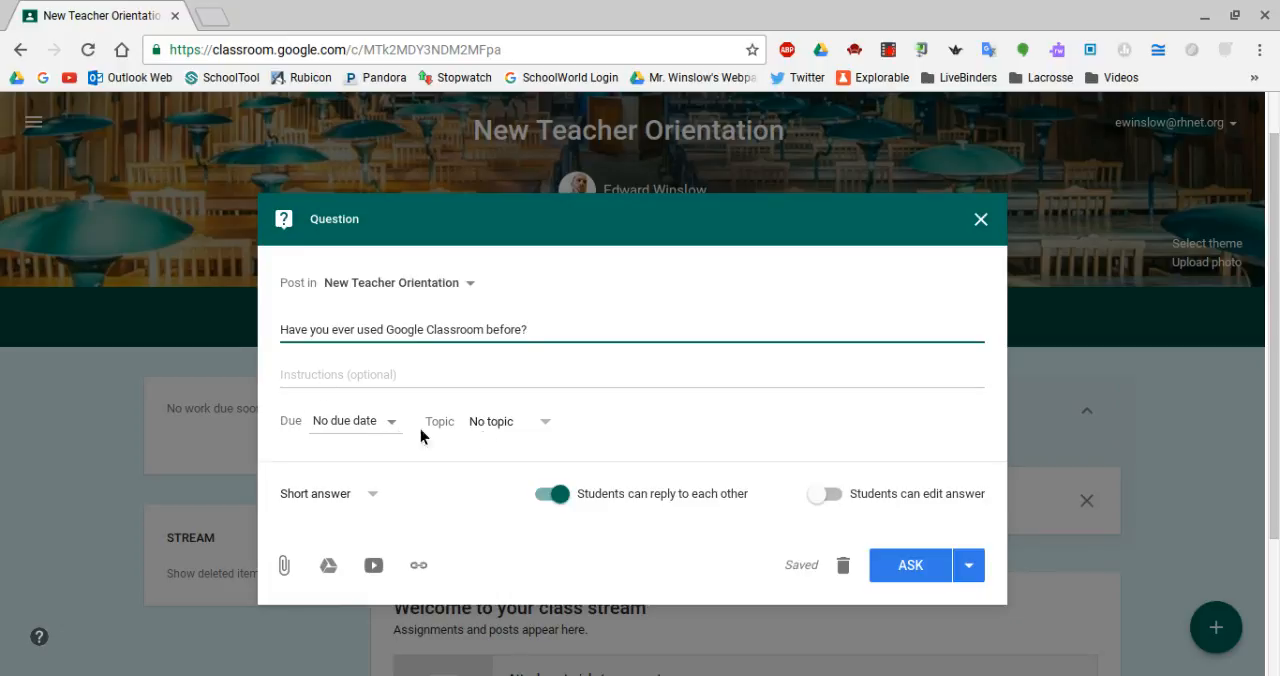
# Make the question multiple choice with the answer options "Yes" and "No".
pyautogui.click(374, 494)
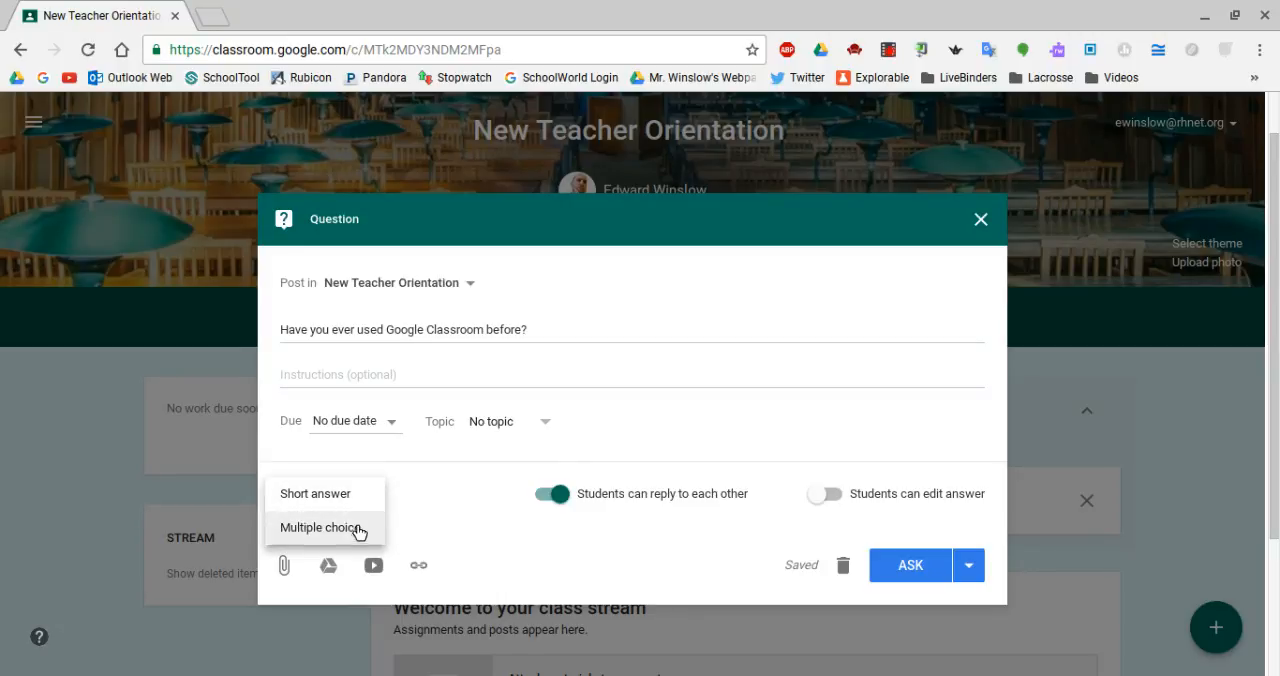
pyautogui.click(358, 528)
pyautogui.click(383, 557)
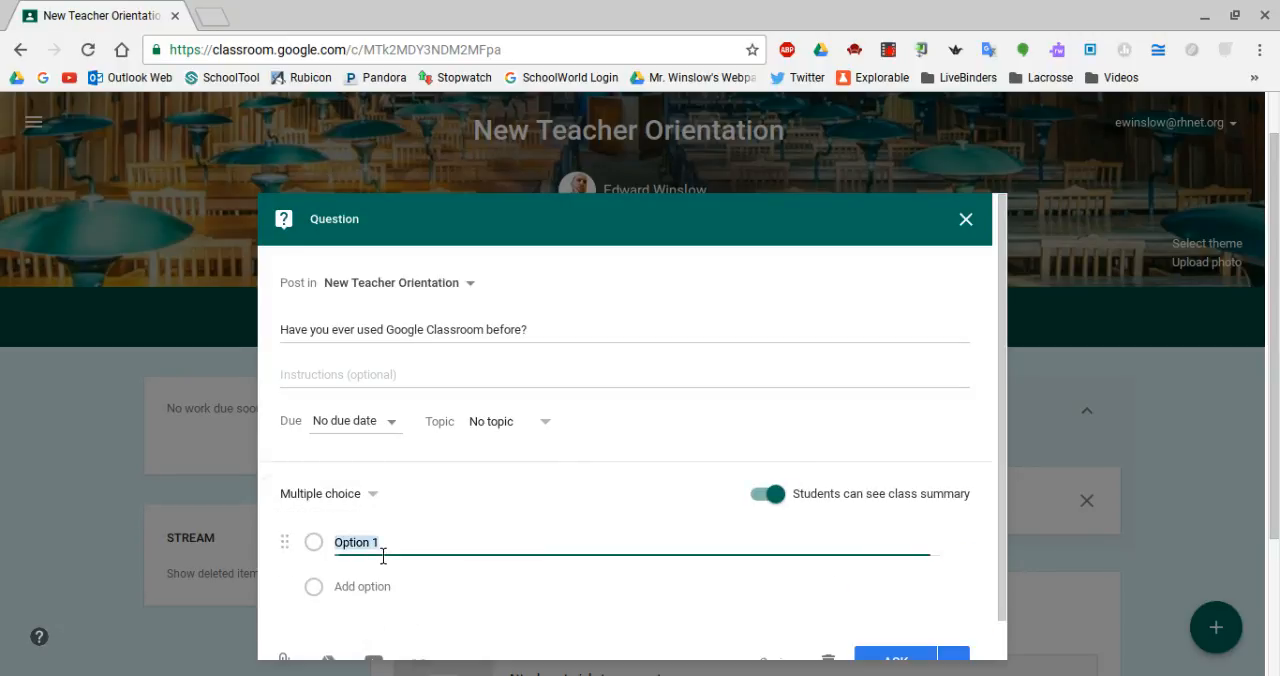
pyautogui.write('Yes')
pyautogui.click(366, 590)
pyautogui.write('No')
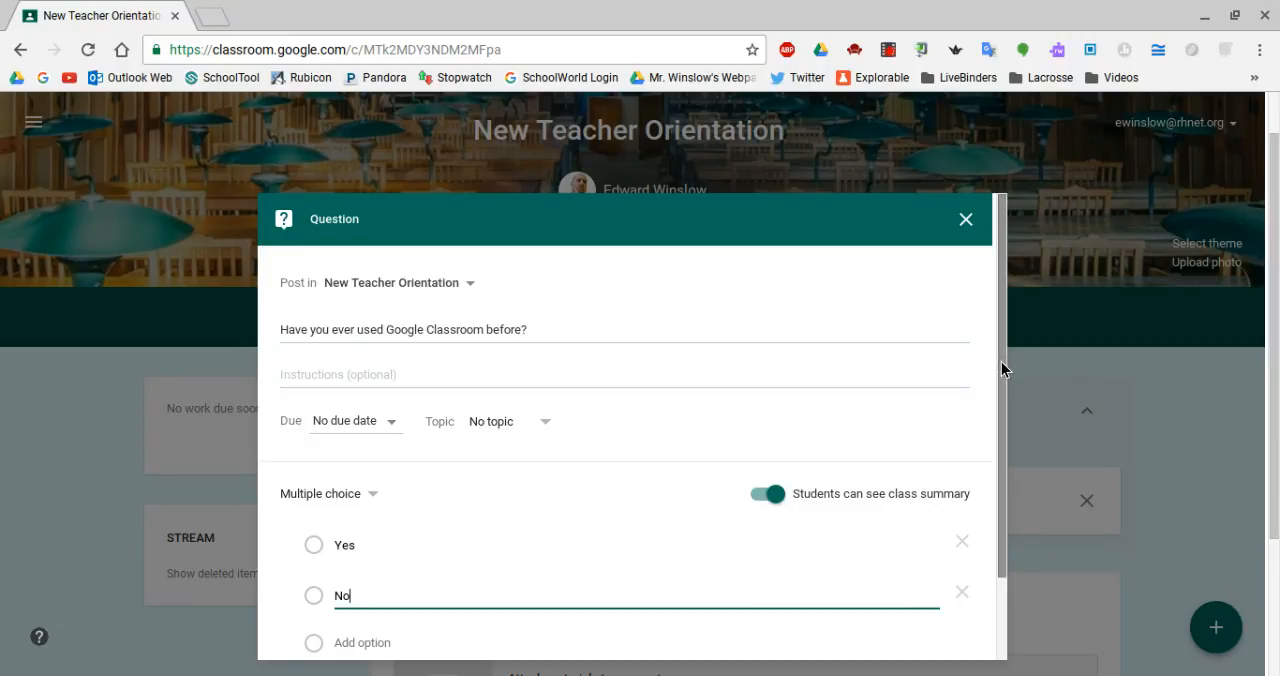
# Examine the date and time settings for scheduling the question, and return to it without scheduling.
pyautogui.moveTo(1001, 361); pyautogui.dragTo(1012, 454)
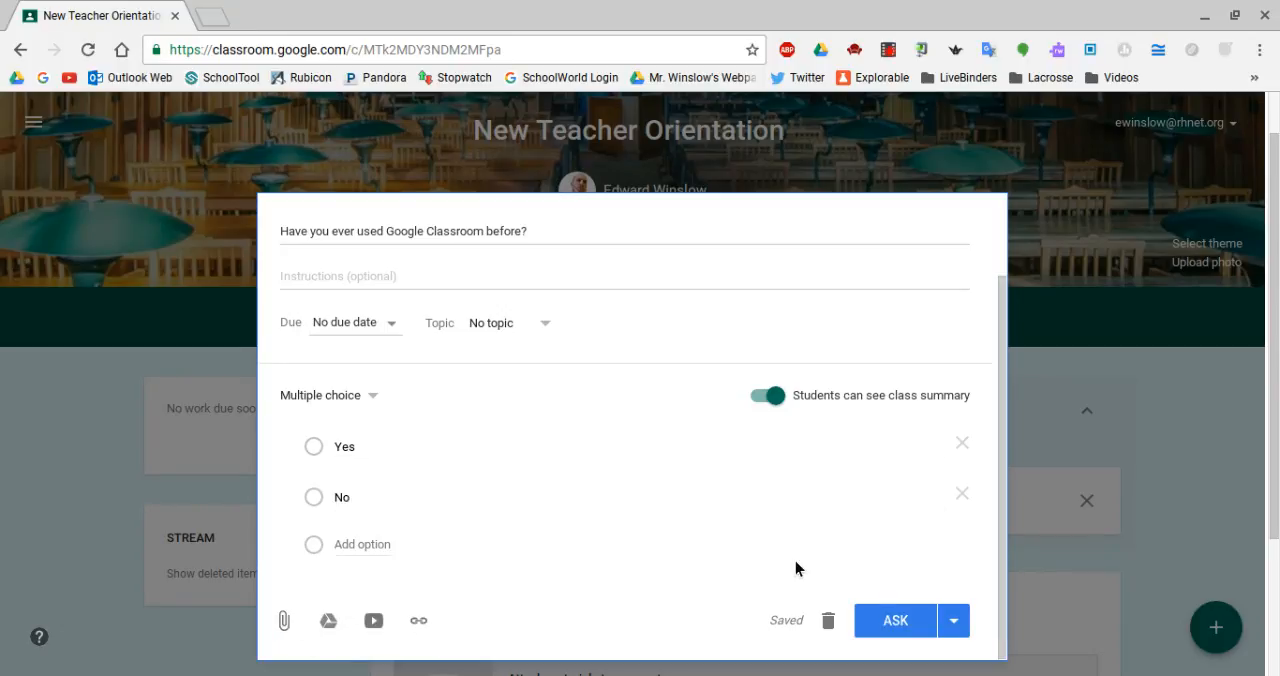
pyautogui.click(964, 628)
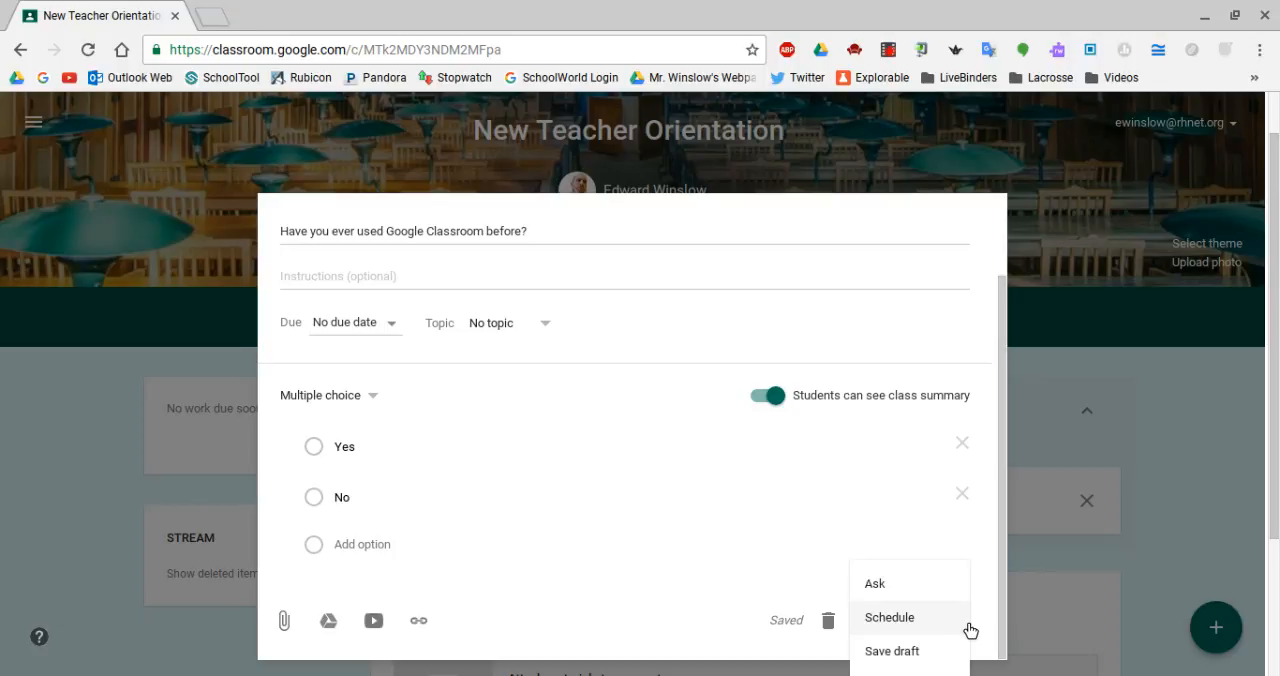
pyautogui.click(912, 633)
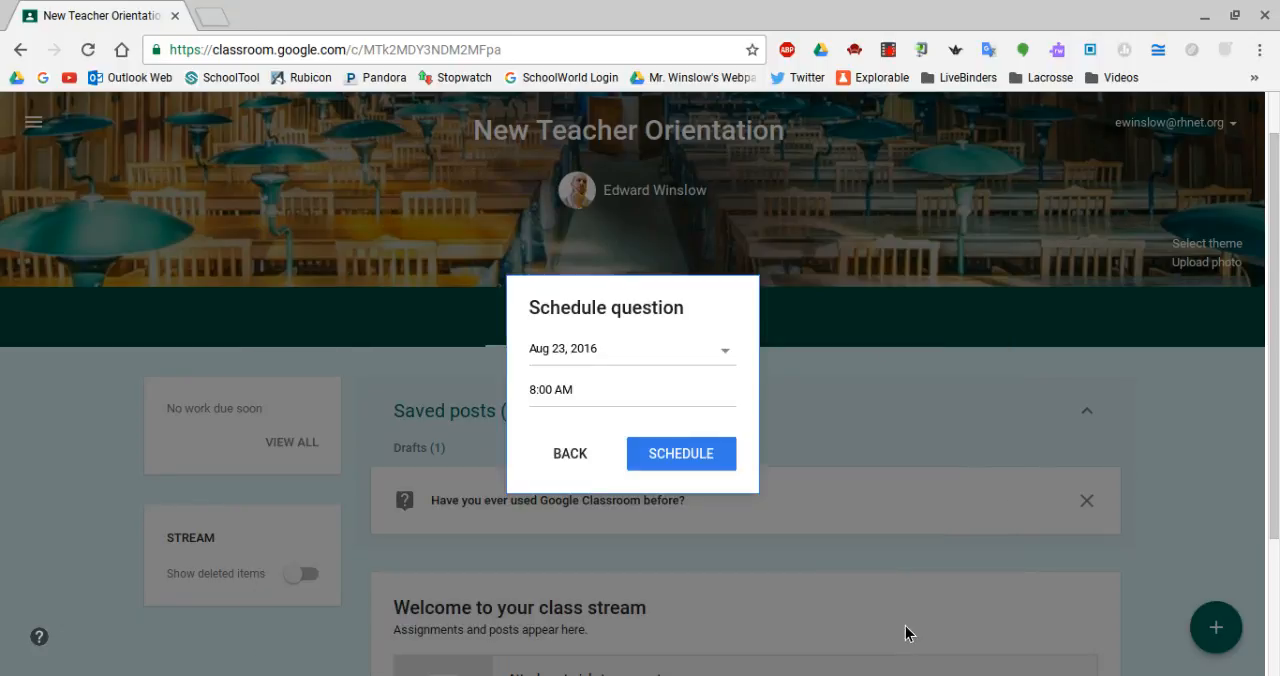
pyautogui.click(624, 363)
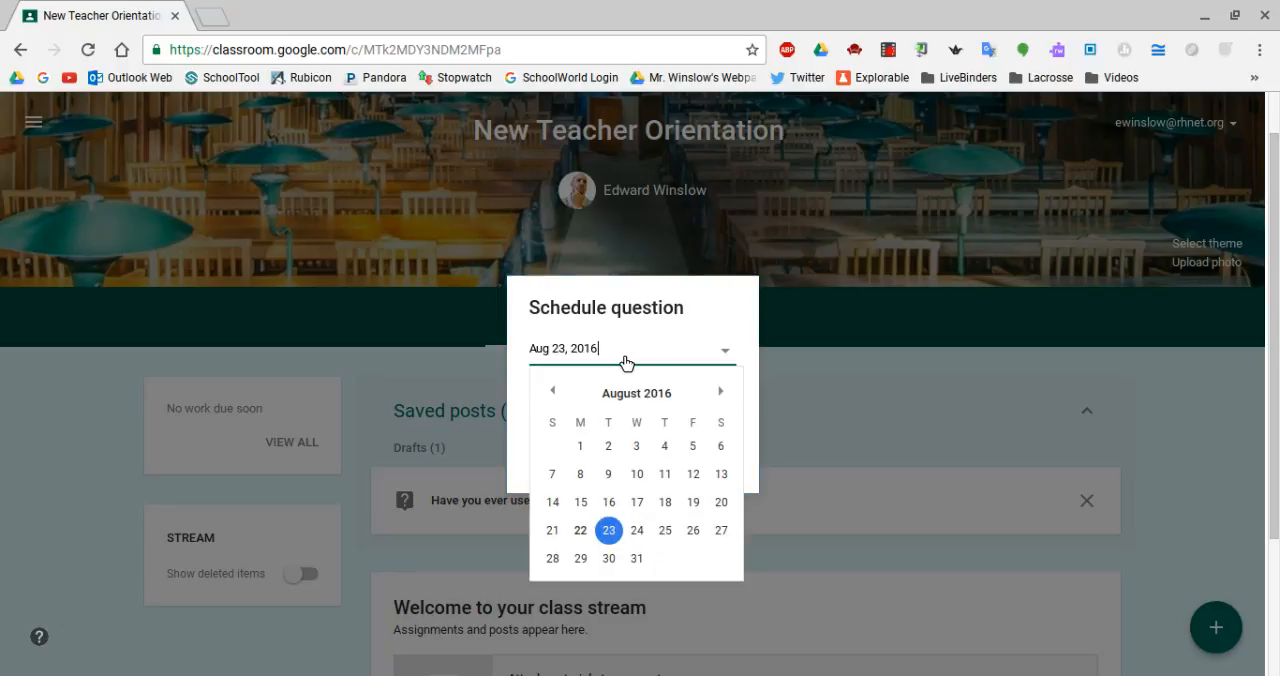
pyautogui.click(517, 387)
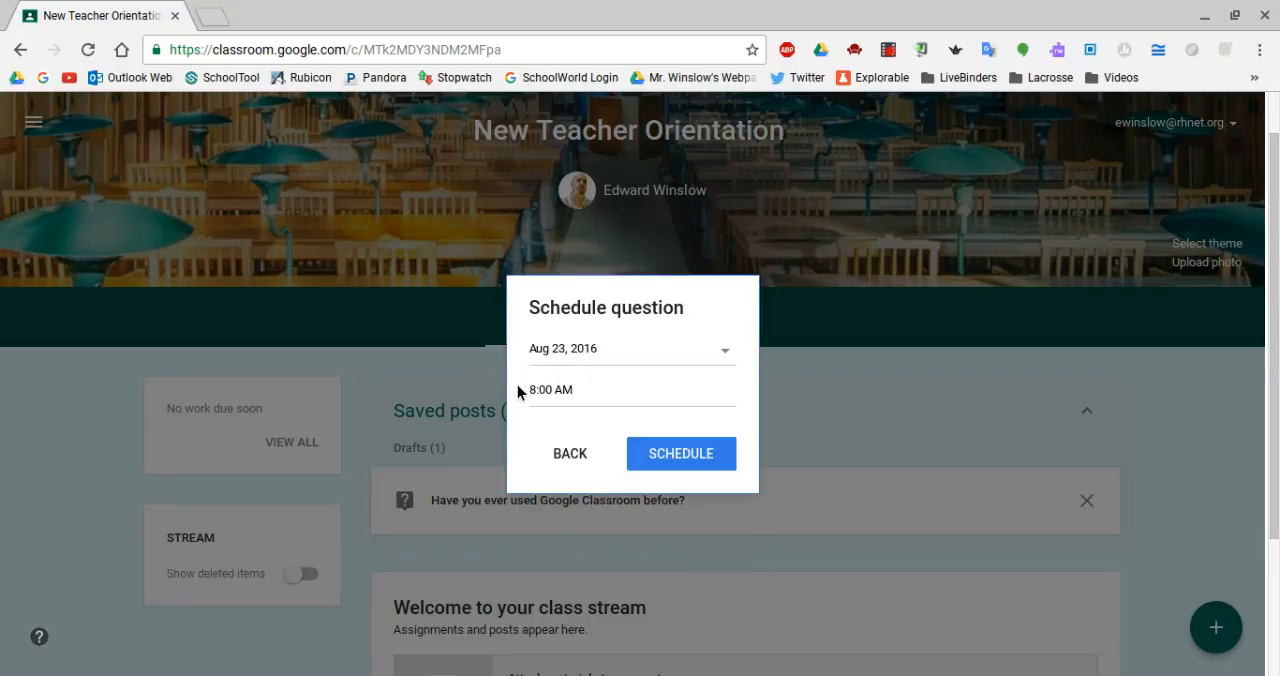
pyautogui.click(598, 400)
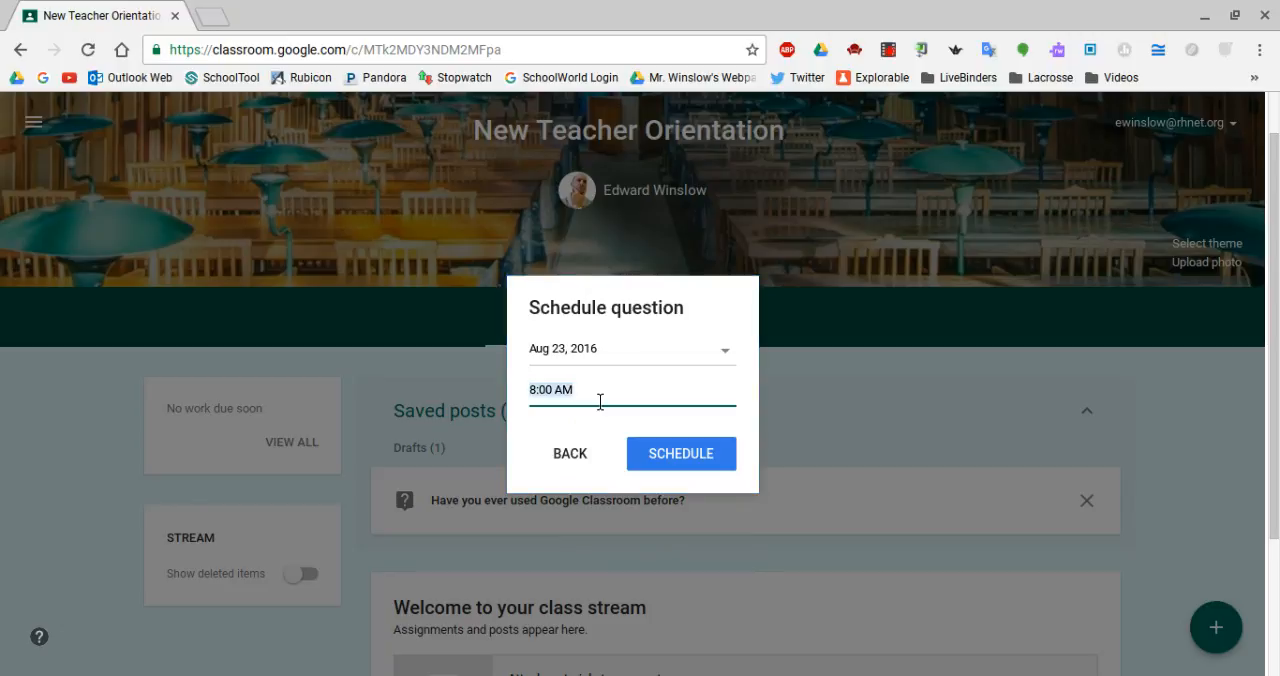
pyautogui.click(533, 356)
pyautogui.click(523, 378)
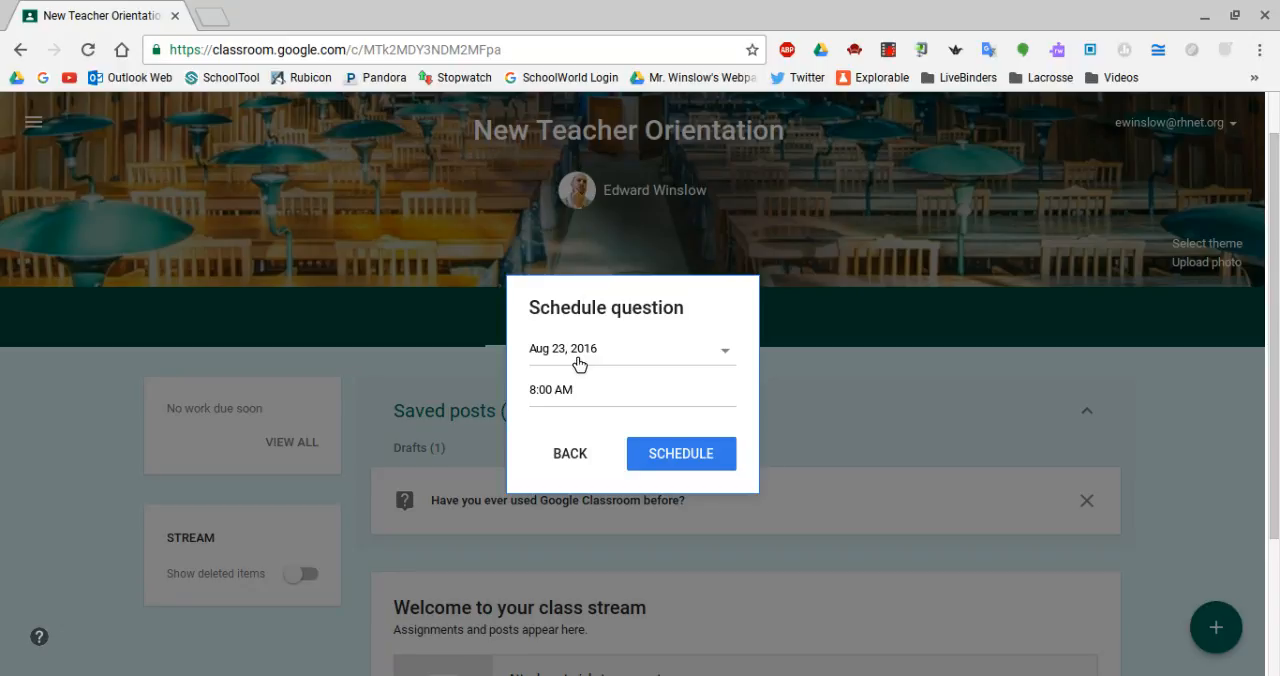
pyautogui.click(585, 455)
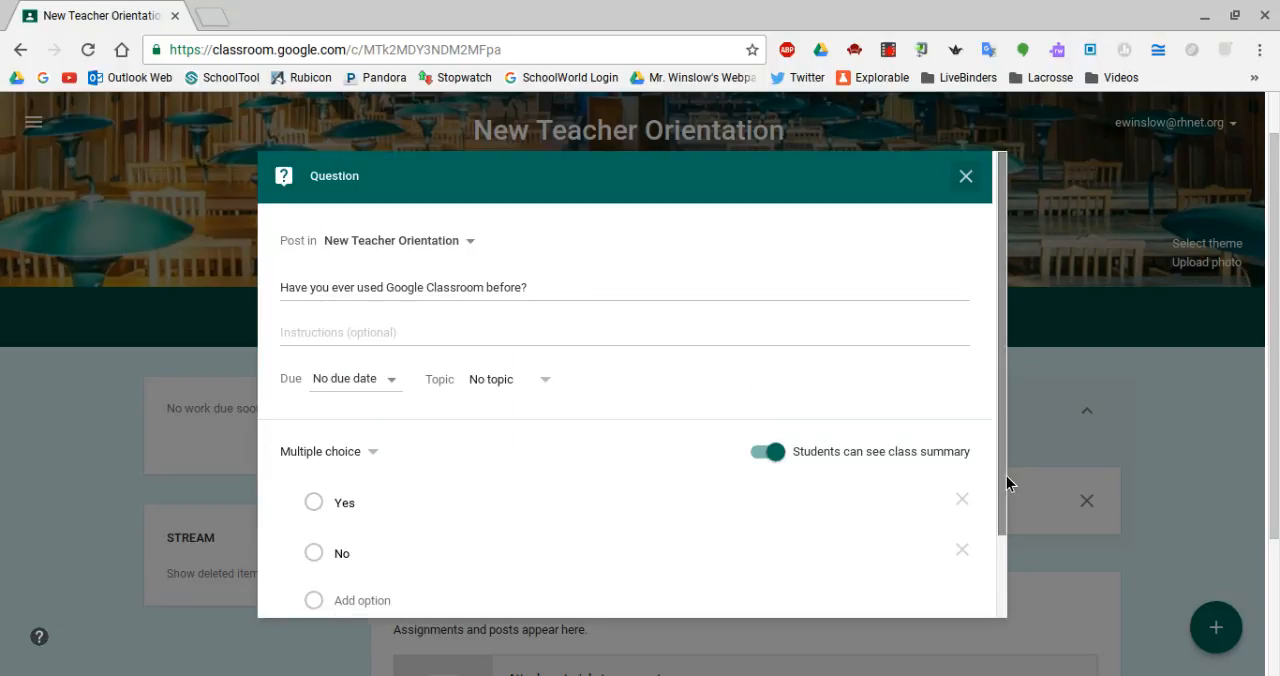
# Save the multiple-choice question as a draft and collapse the saved posts in the class stream.
pyautogui.moveTo(1008, 486); pyautogui.dragTo(1006, 548)
pyautogui.click(967, 600)
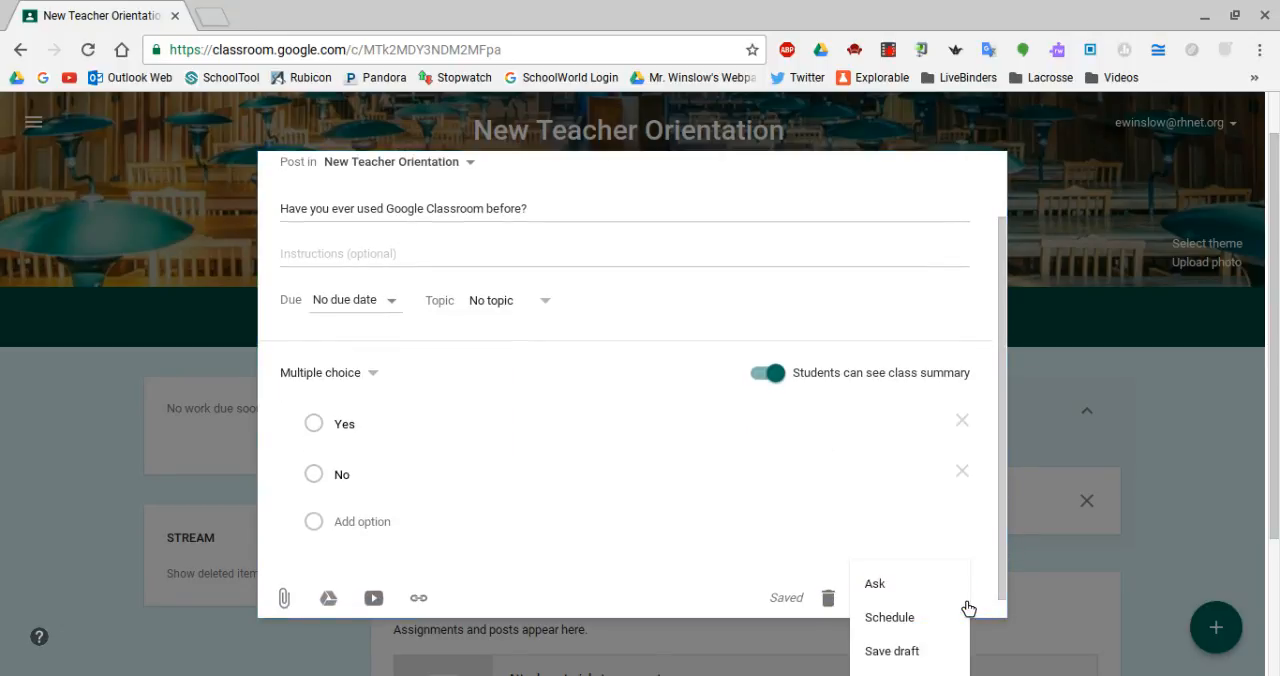
pyautogui.click(891, 652)
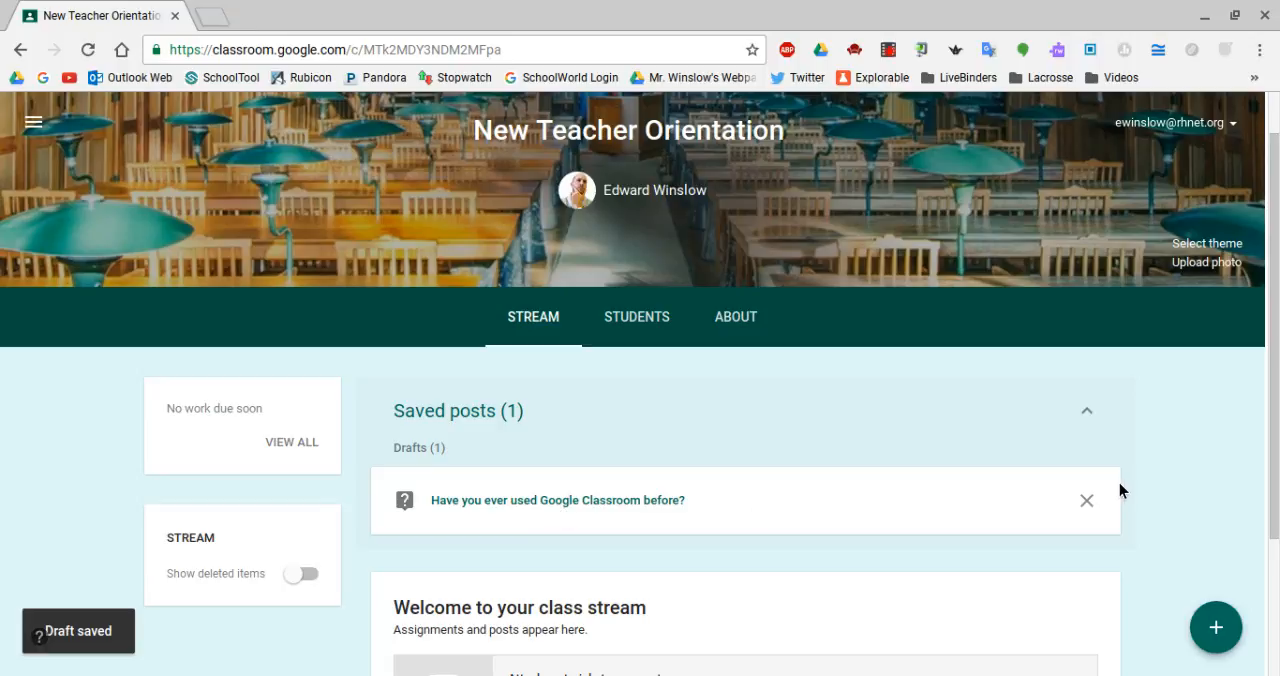
pyautogui.click(1087, 413)
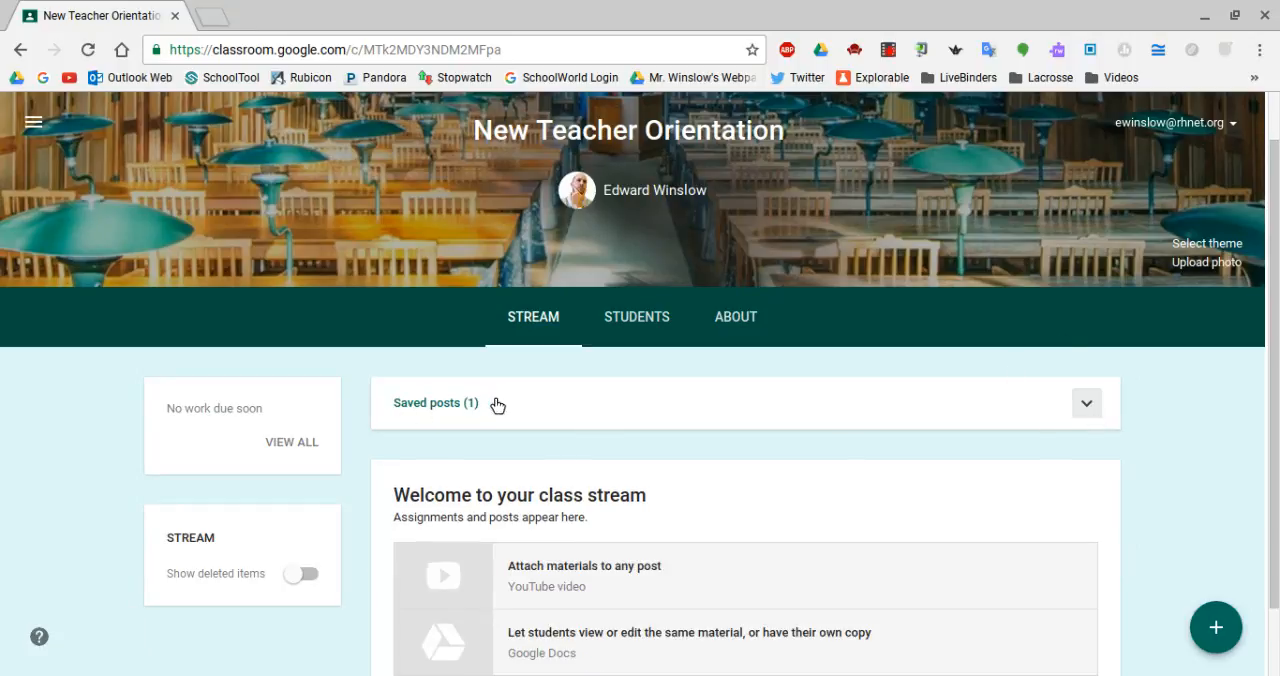
# Create a class announcement with the text "Introduction to Google Classroom".
pyautogui.moveTo(1219, 613)
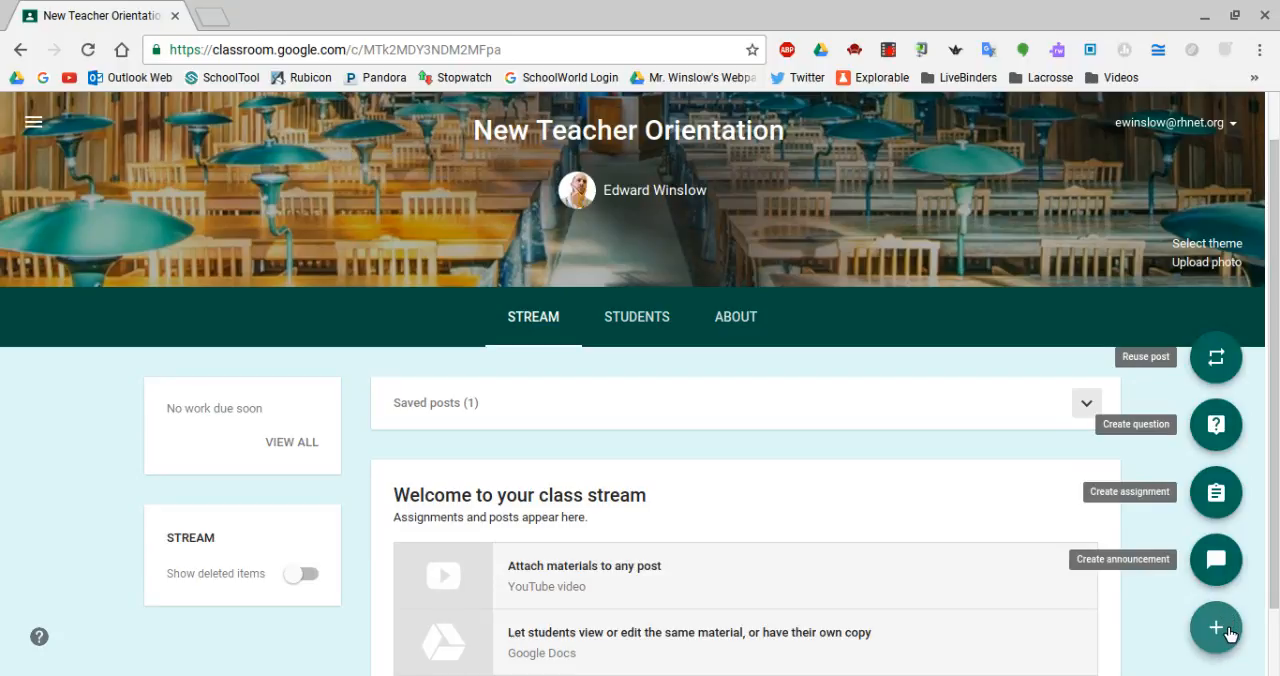
pyautogui.click(1222, 562)
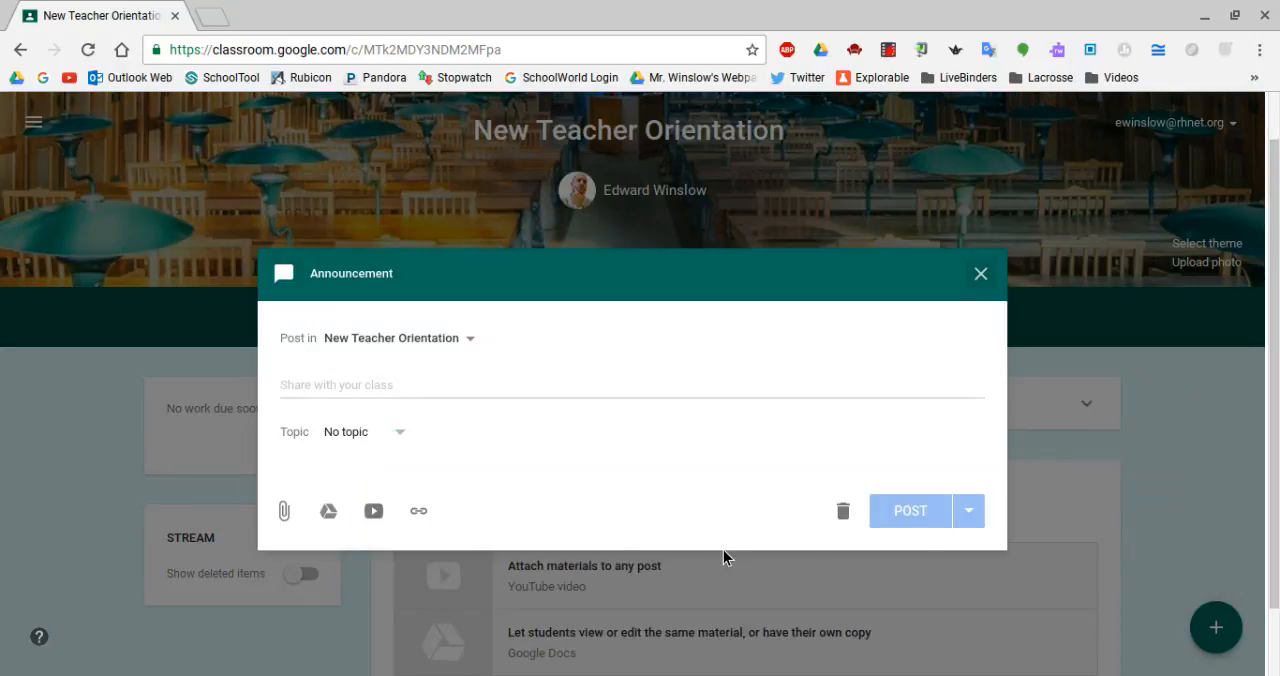
pyautogui.click(394, 398)
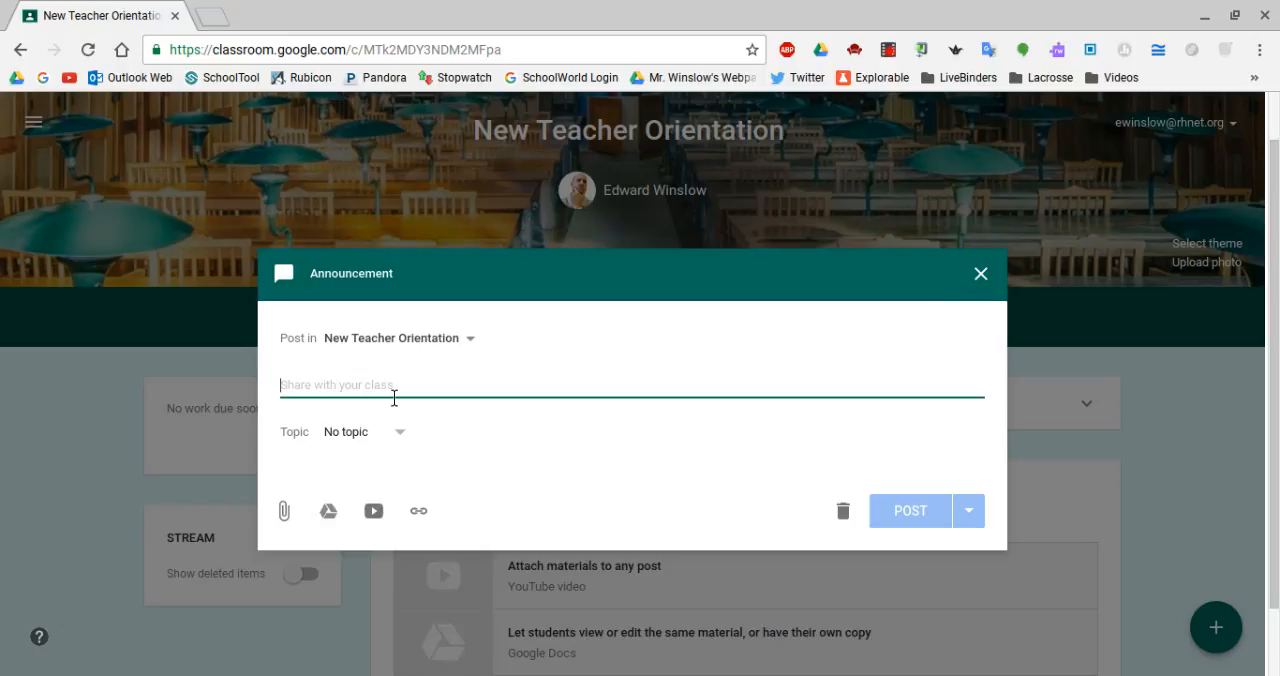
pyautogui.write('Introd')
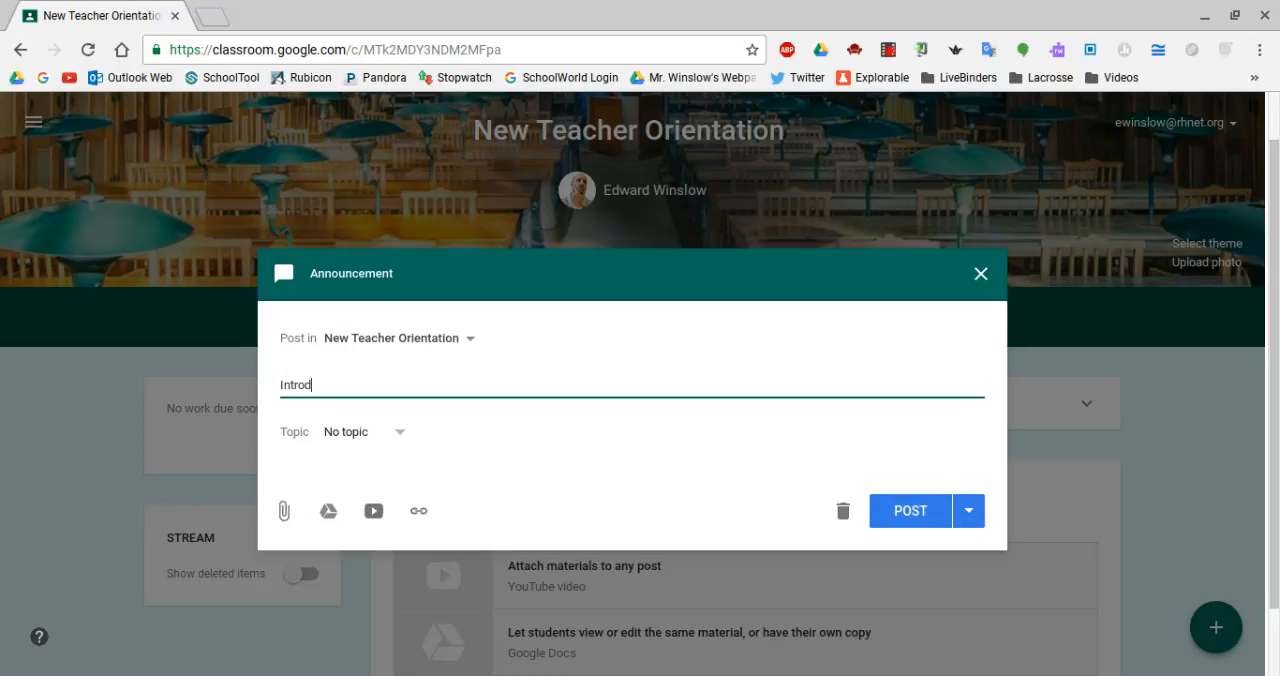
pyautogui.write('uction to Google Cls')
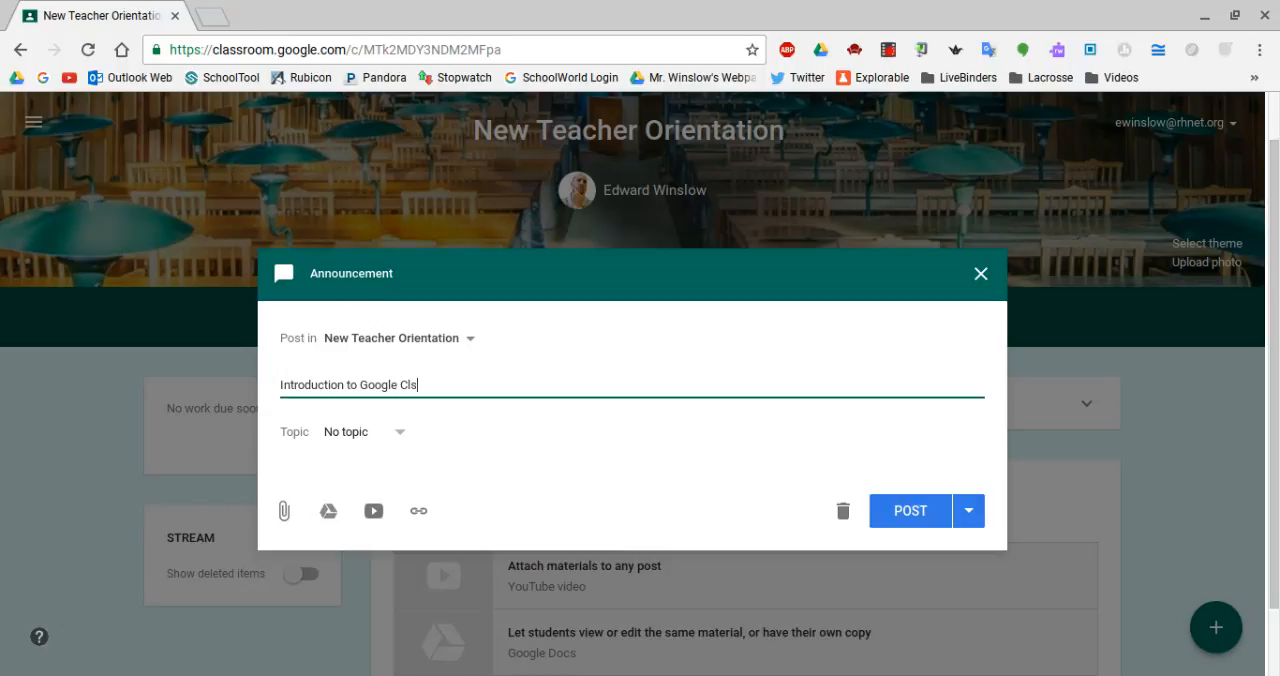
pyautogui.press('BackSpace')
pyautogui.write('asssroo')
pyautogui.press('BackSpace')
pyautogui.press('BackSpace')
pyautogui.press('BackSpace')
pyautogui.press('BackSpace')
pyautogui.write('room')
pyautogui.click(405, 448)
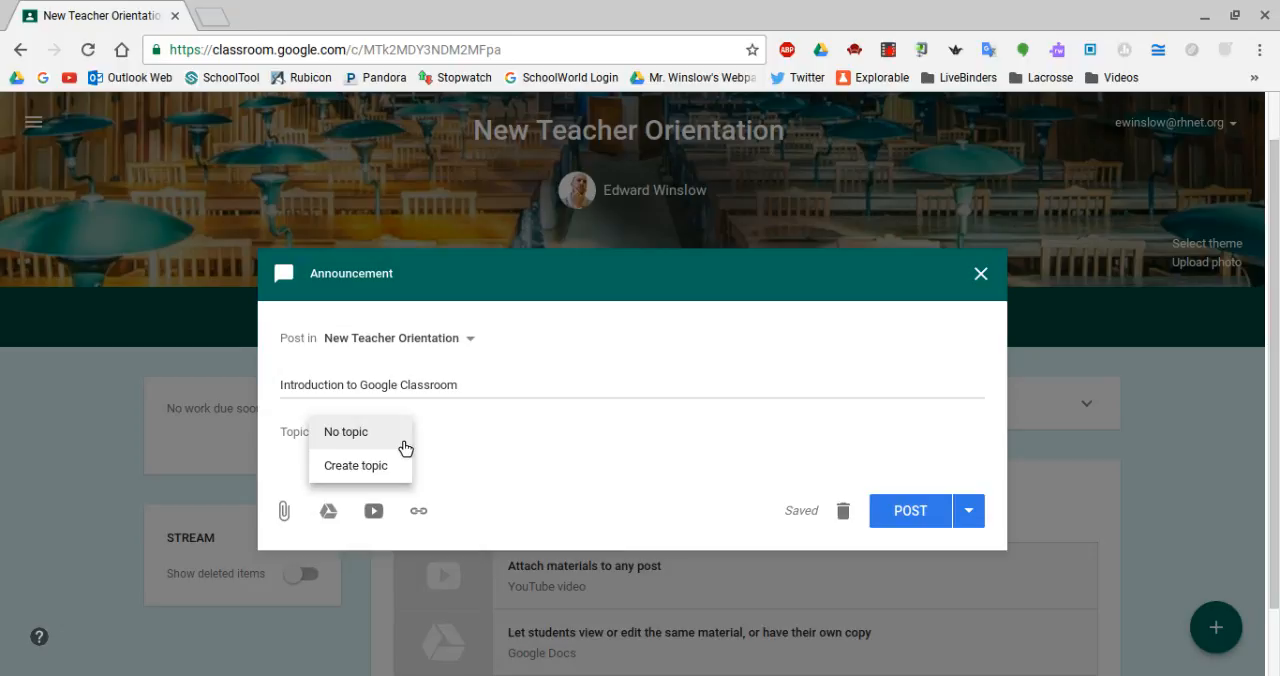
pyautogui.click(407, 481)
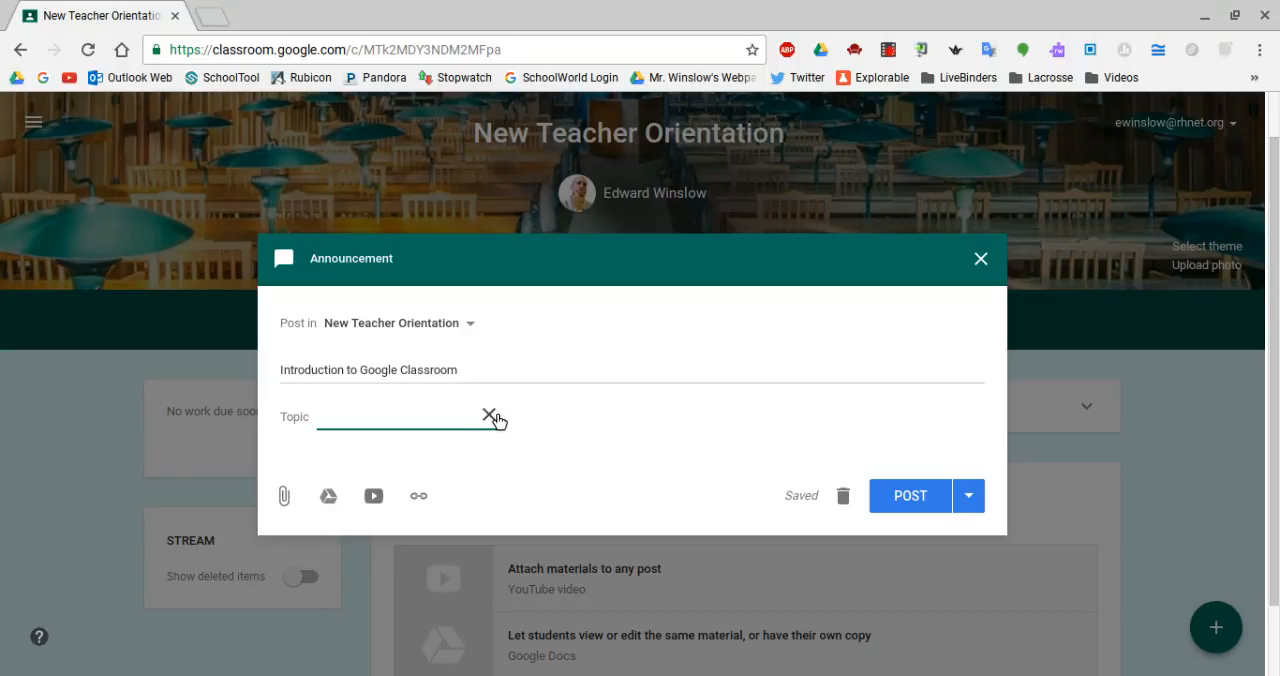
pyautogui.click(490, 415)
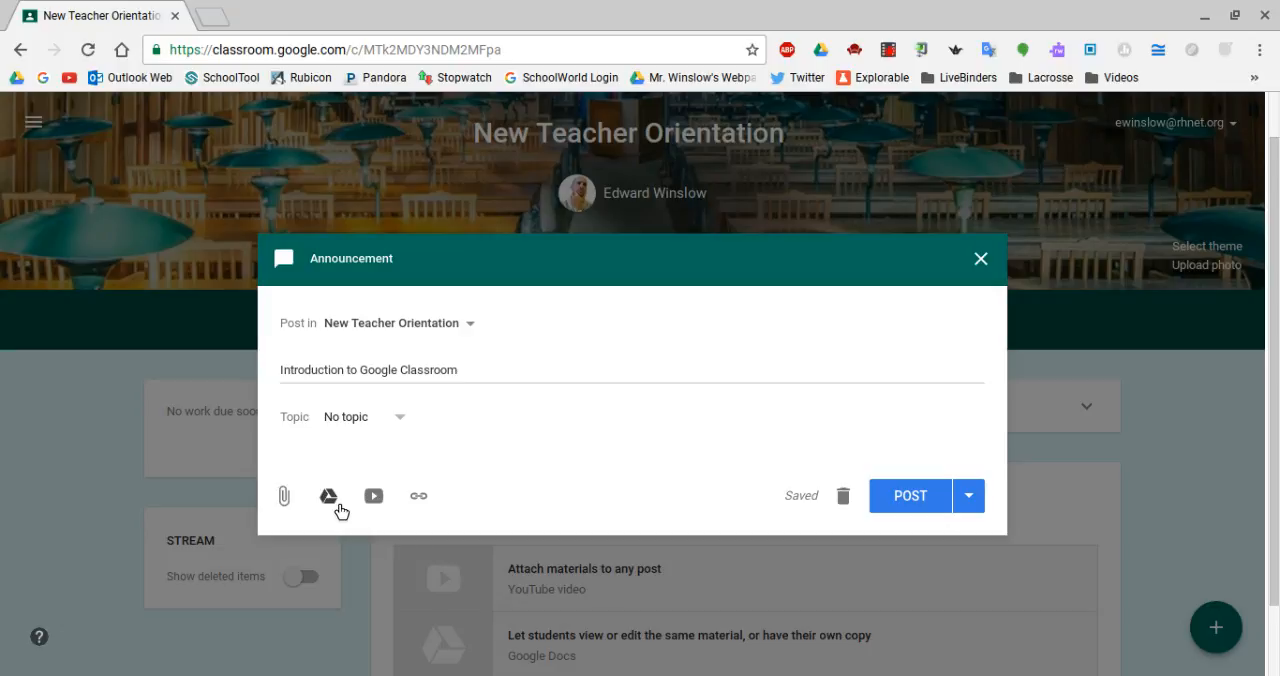
# Attach the recent Google Drive presentation "Intro to Google Classroom - NTO" to the announcement.
pyautogui.click(338, 505)
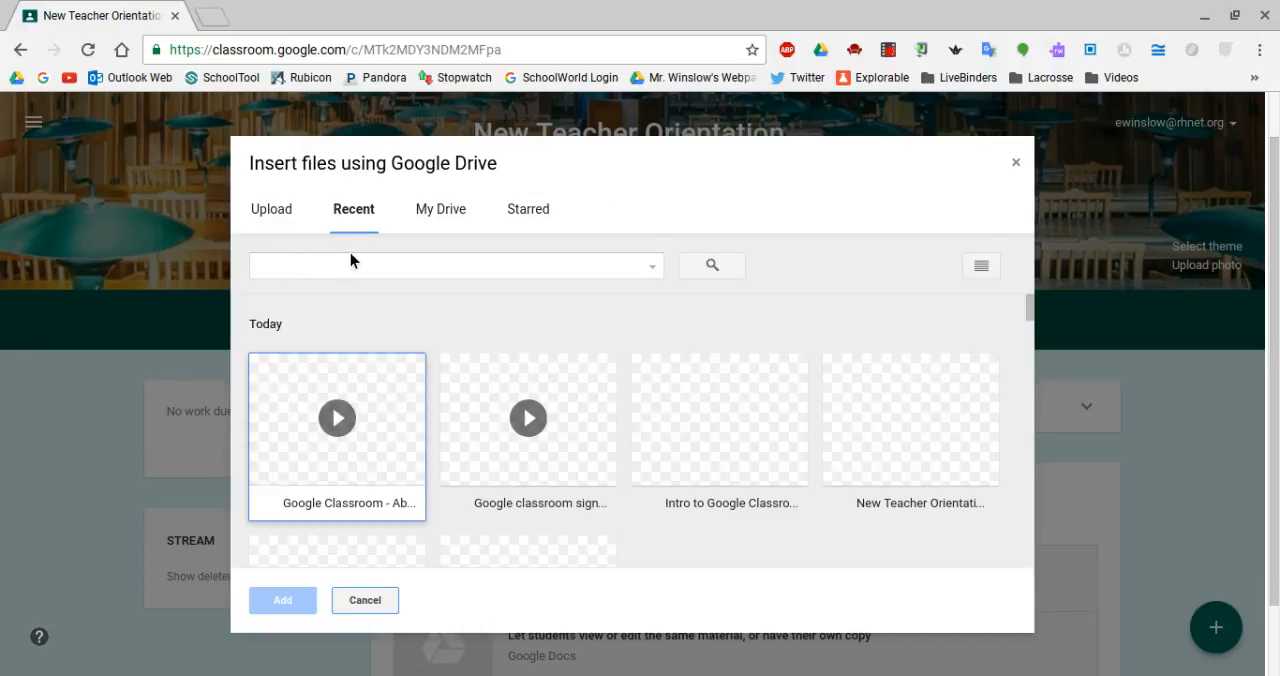
pyautogui.click(719, 427)
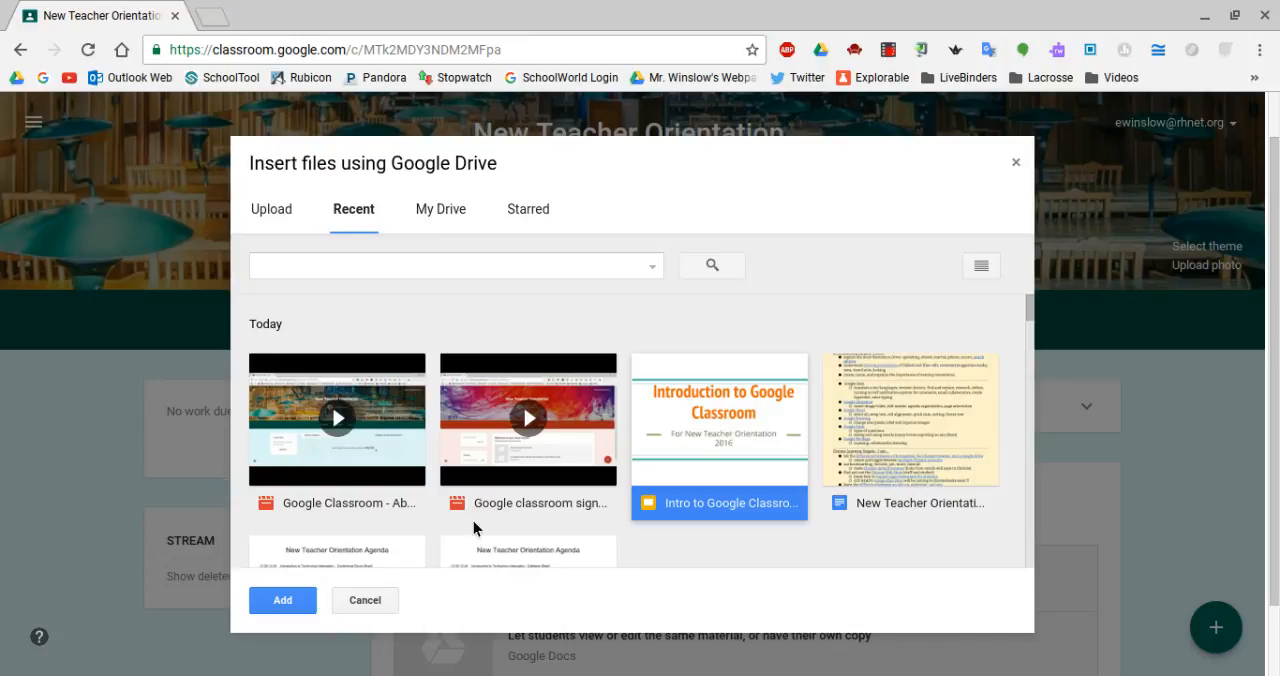
pyautogui.click(284, 600)
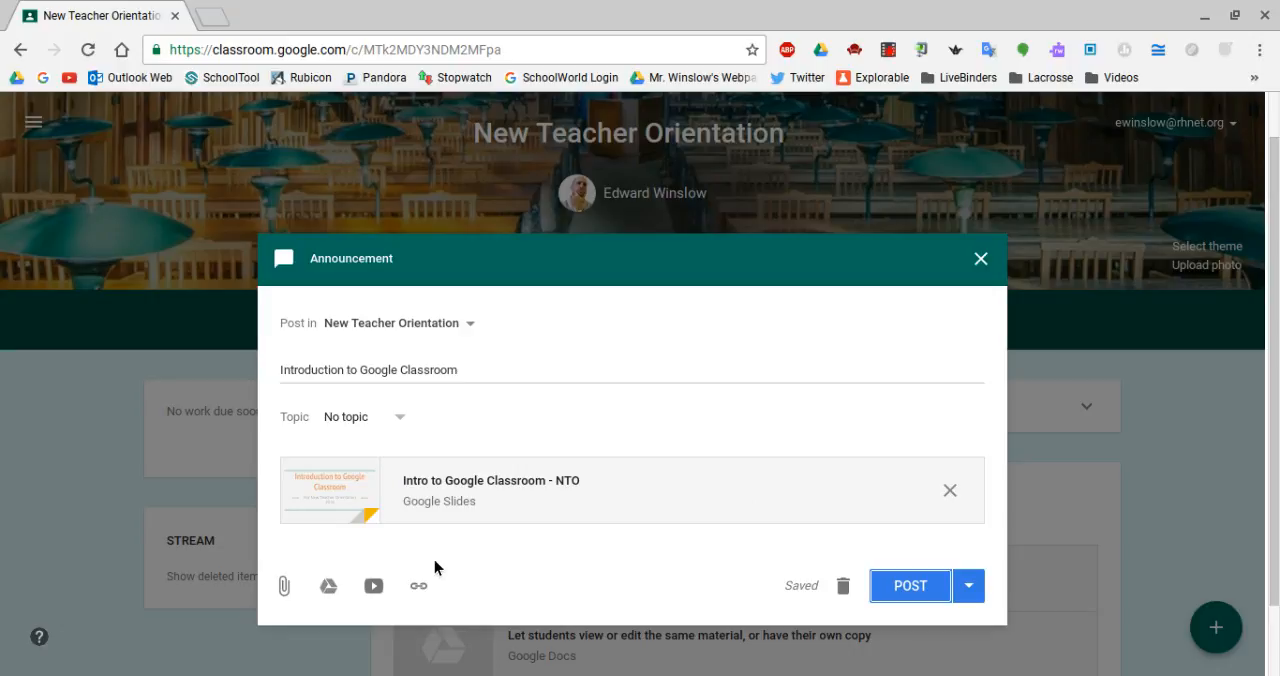
pyautogui.click(374, 587)
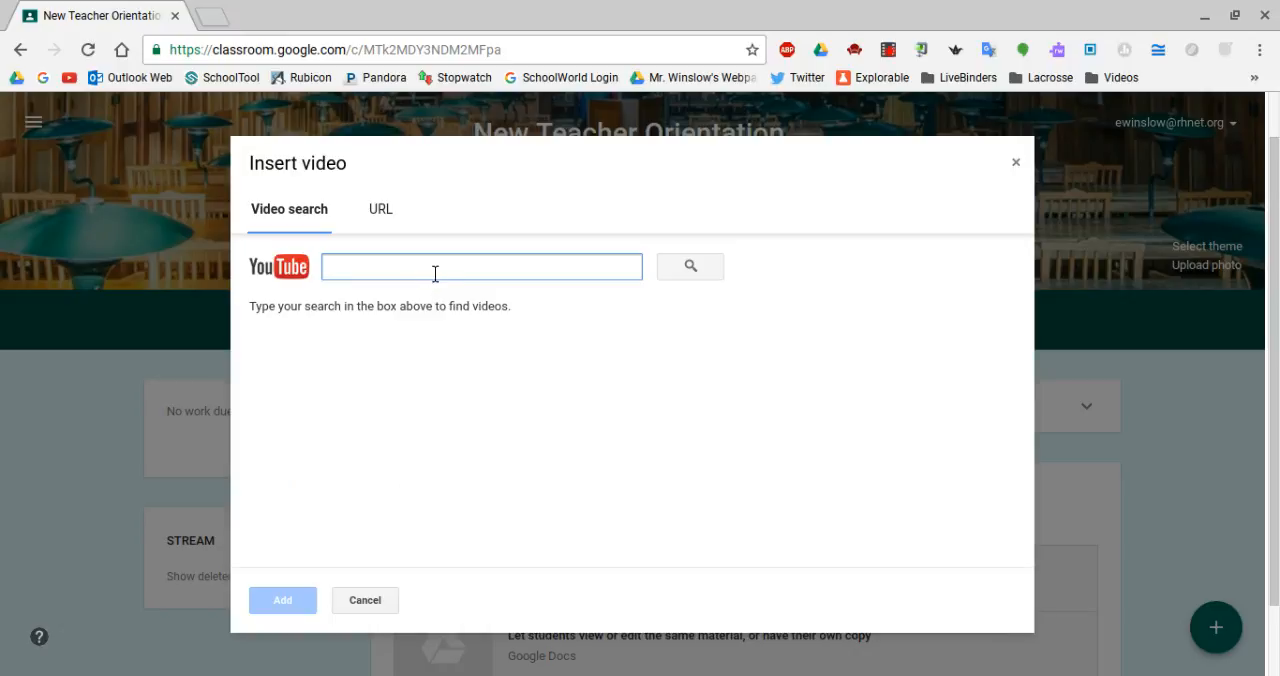
pyautogui.click(389, 216)
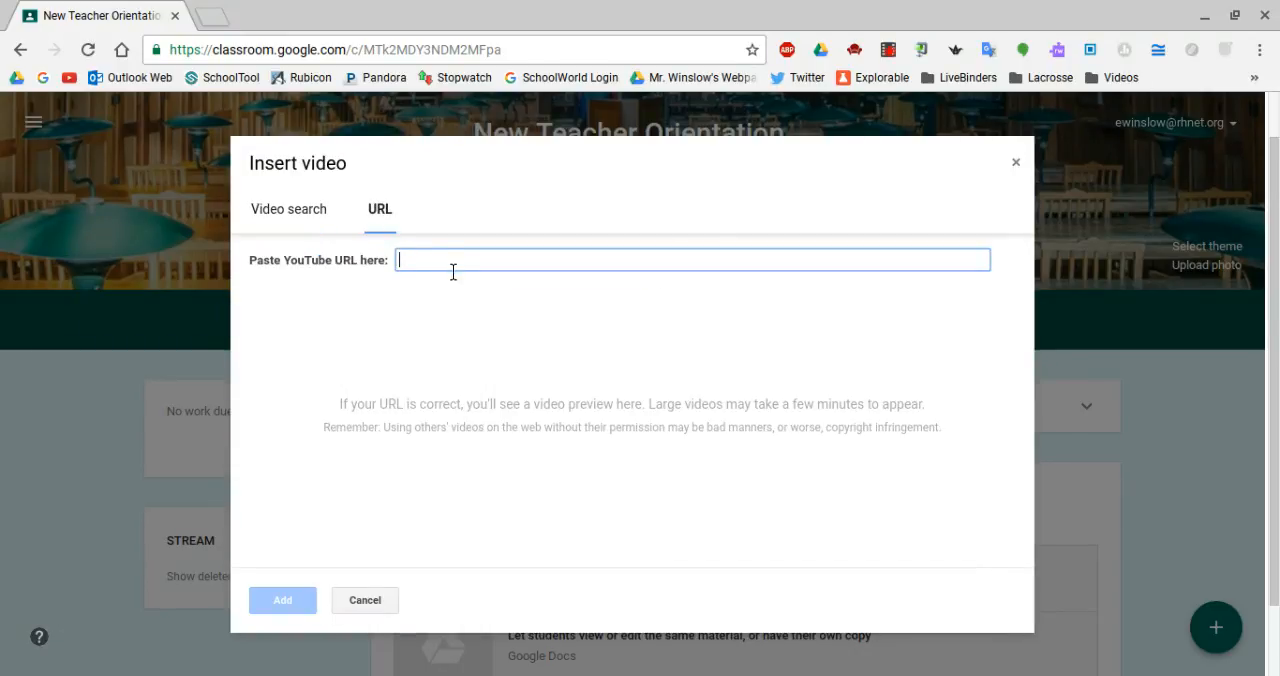
pyautogui.click(378, 600)
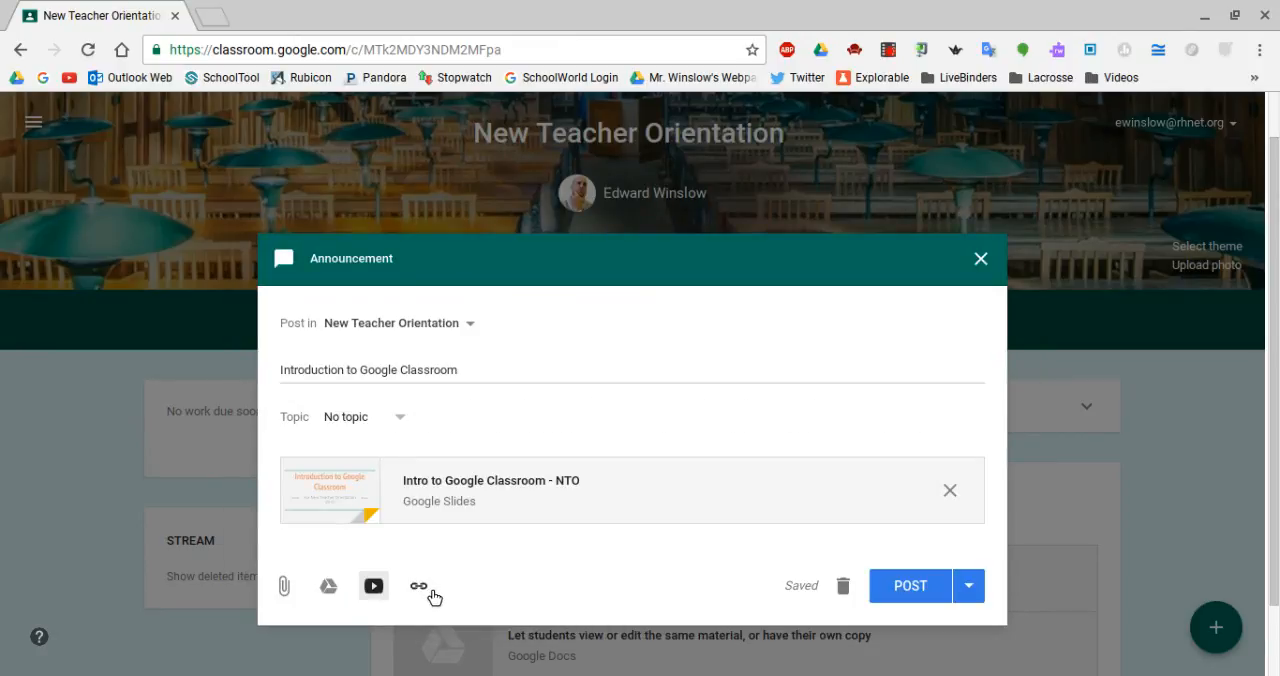
pyautogui.click(420, 588)
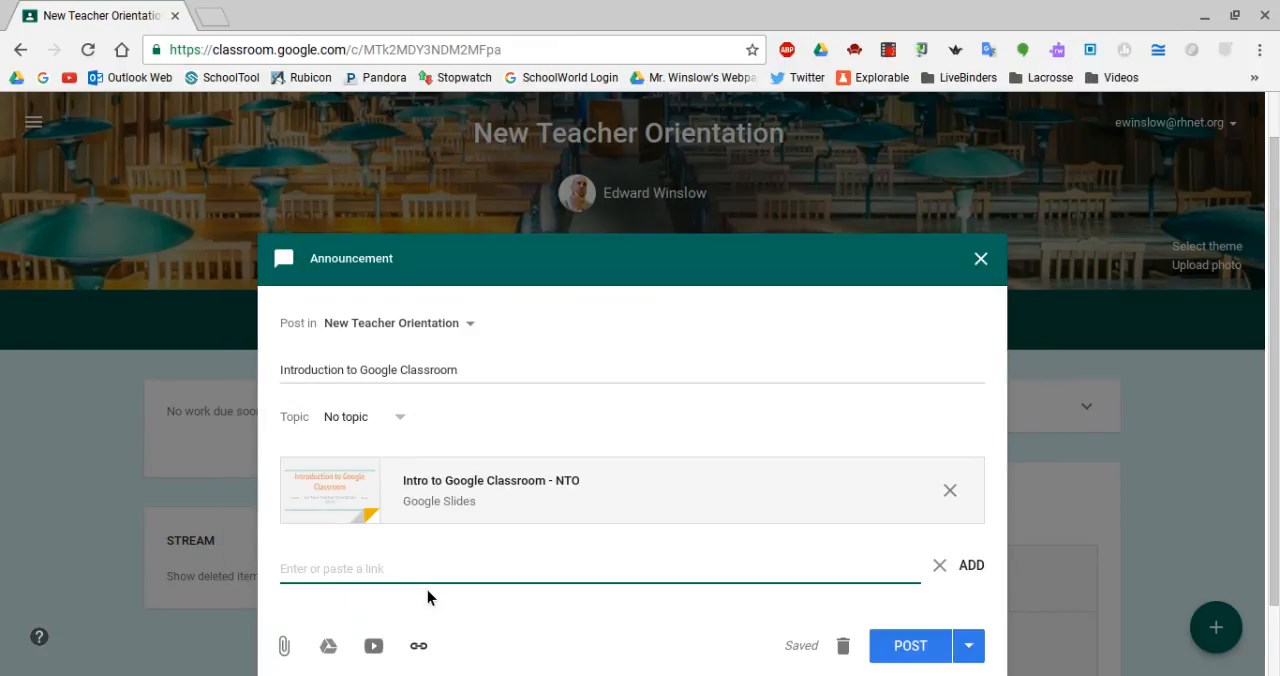
pyautogui.click(972, 568)
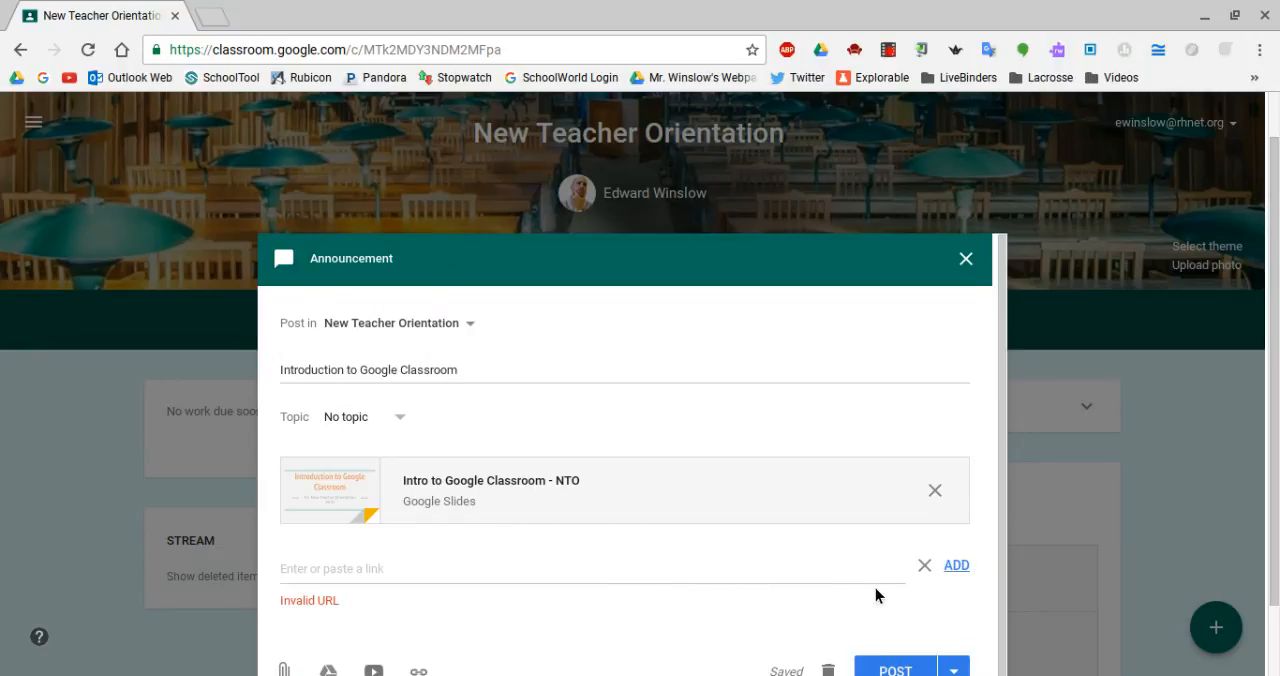
pyautogui.click(925, 569)
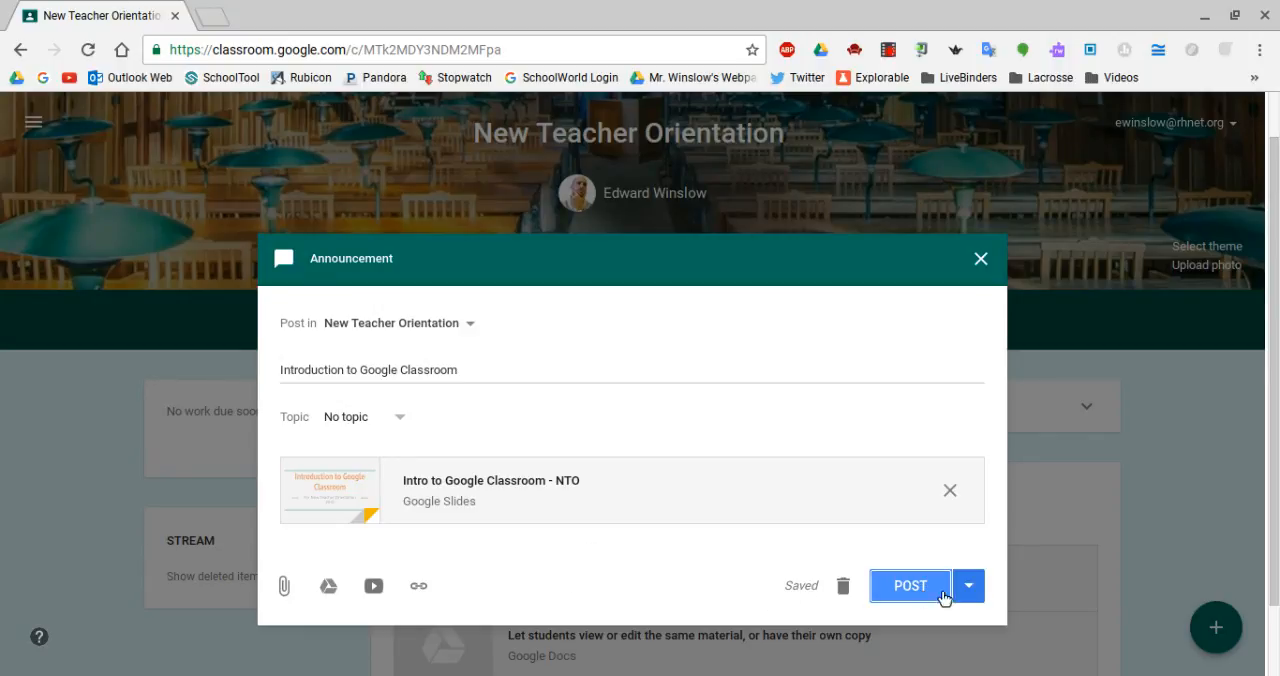
# Schedule the announcement for Aug 23, 2016 at 11:30 AM and check its entry among the saved posts.
pyautogui.click(979, 598)
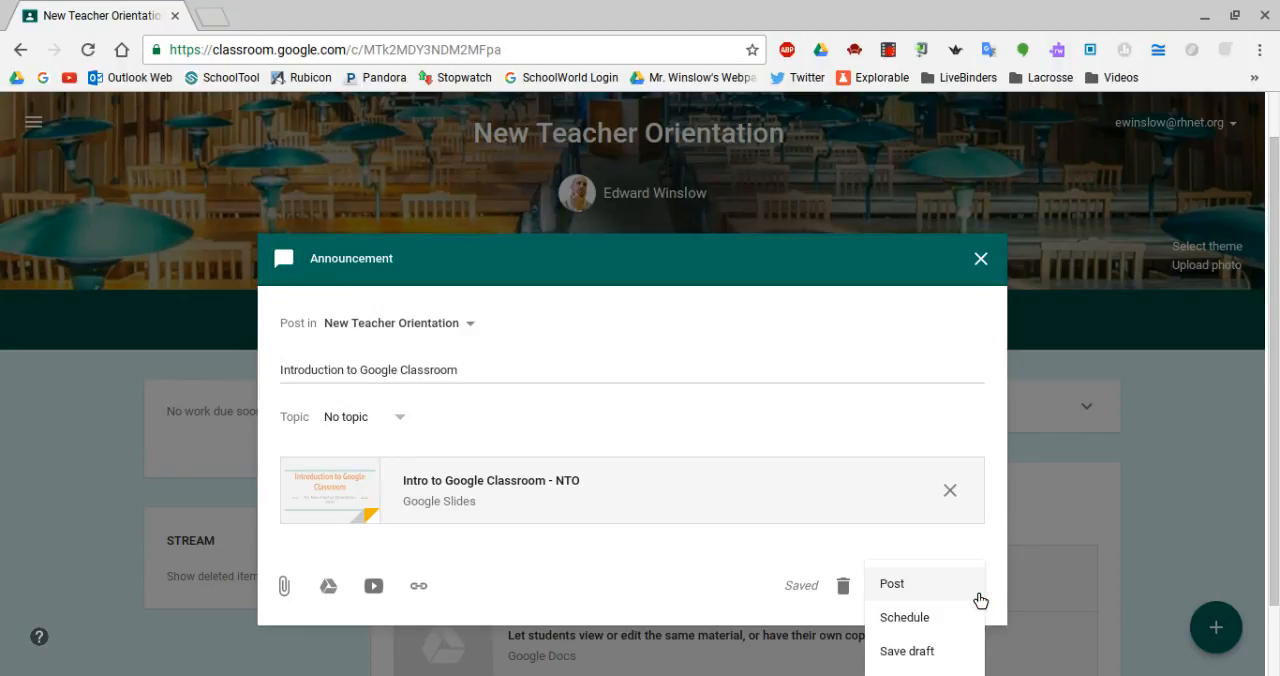
pyautogui.click(922, 627)
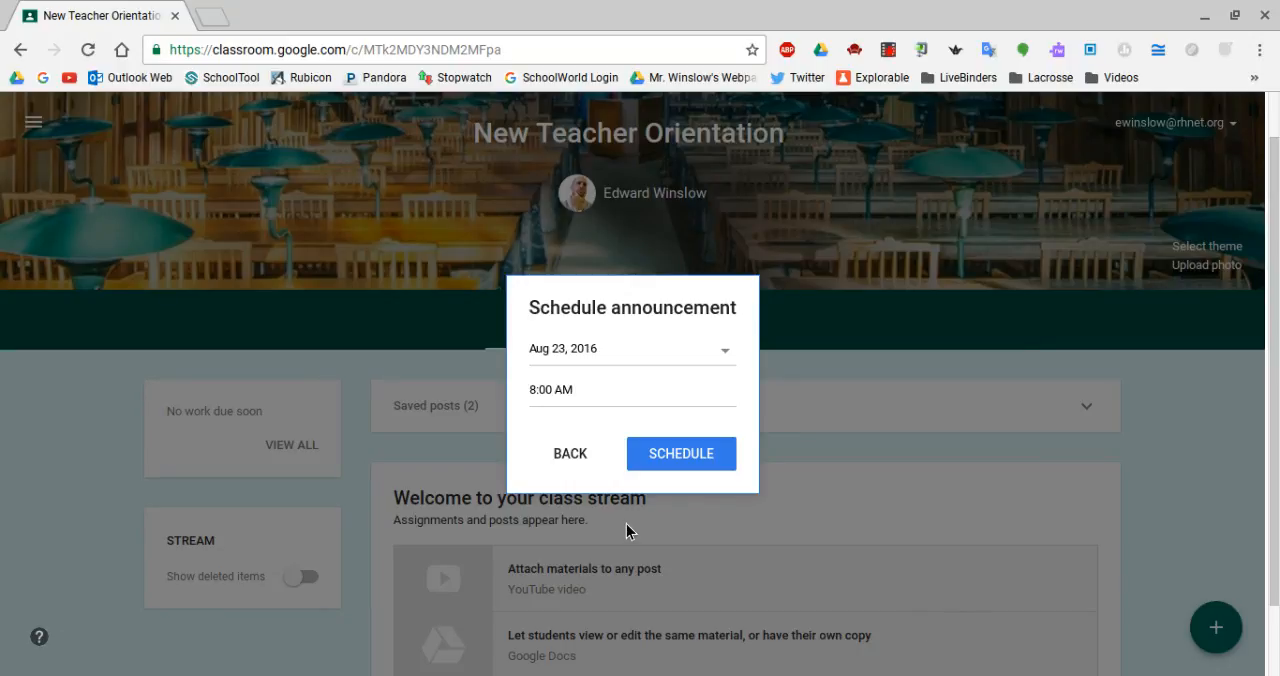
pyautogui.click(552, 398)
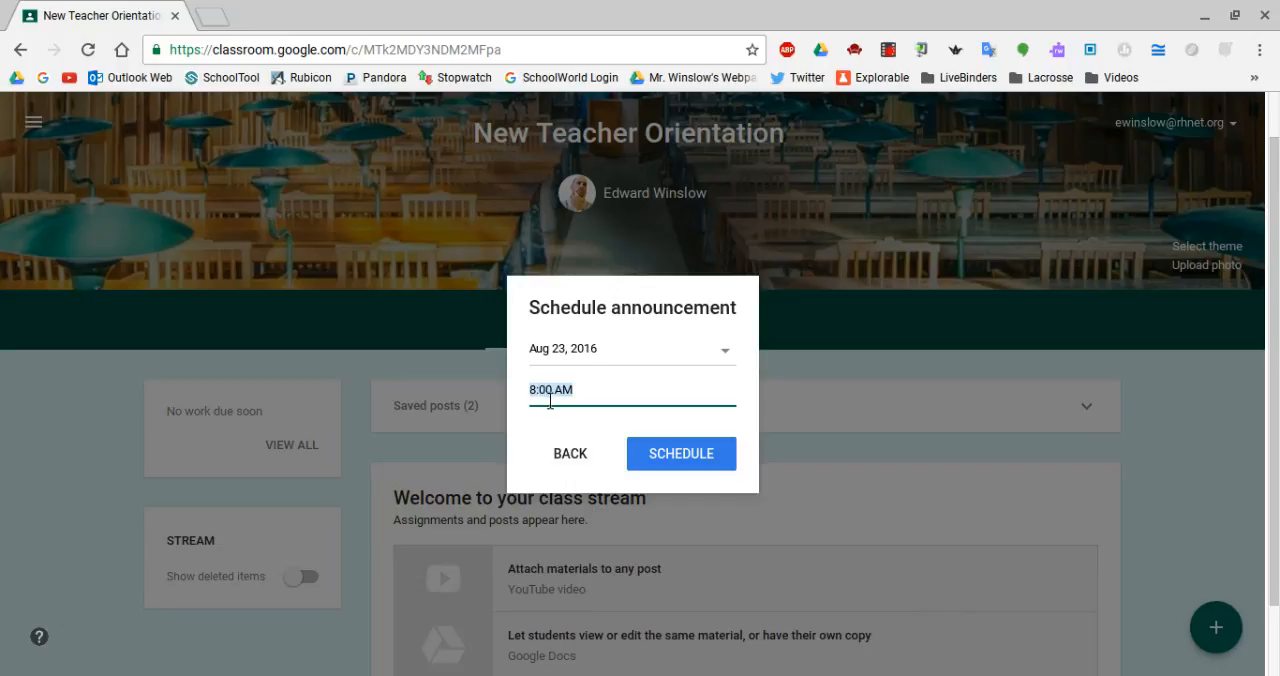
pyautogui.click(542, 400)
pyautogui.moveTo(543, 399); pyautogui.dragTo(532, 401)
pyautogui.write('11:')
pyautogui.press('BackSpace')
pyautogui.write('3')
pyautogui.click(702, 458)
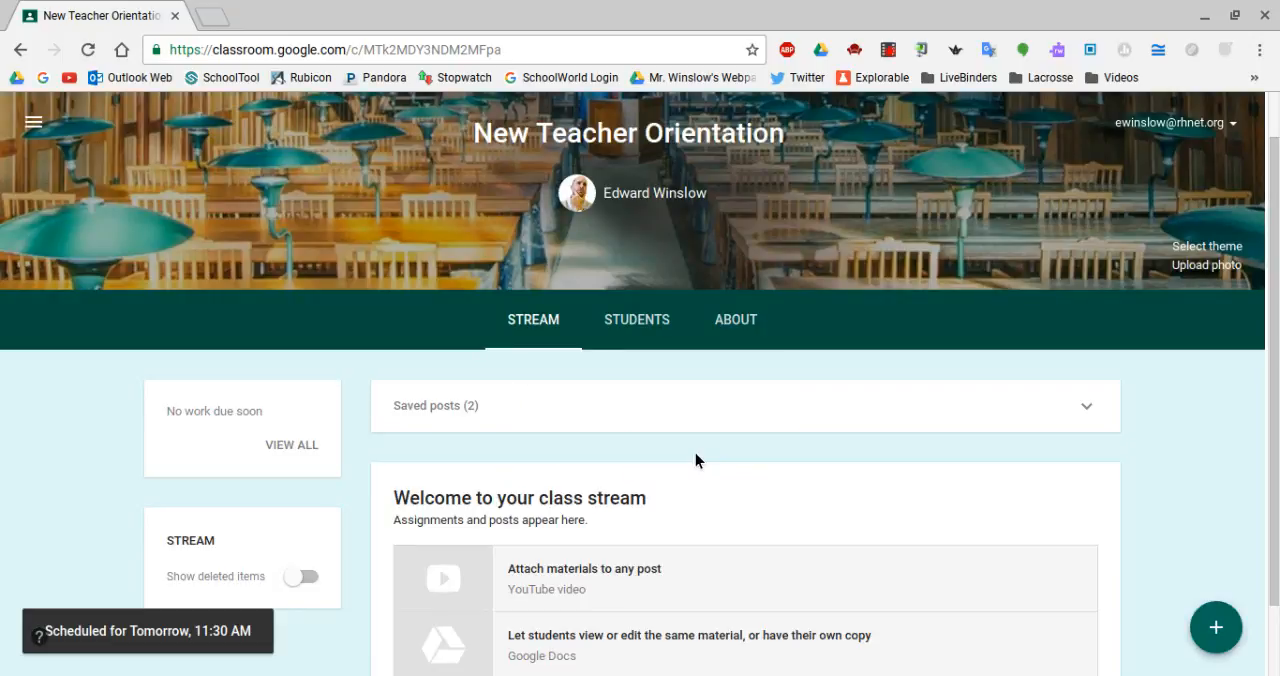
pyautogui.click(1092, 410)
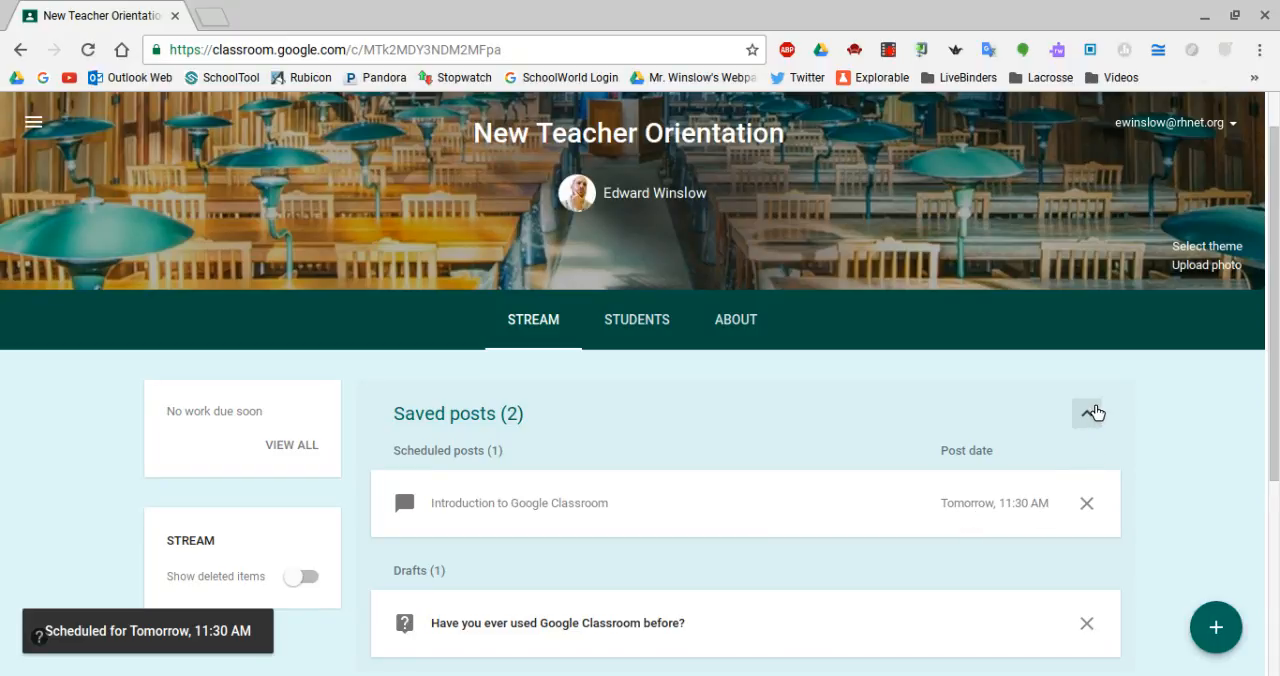
pyautogui.click(1095, 413)
# Create a class assignment titled "Test", leaving the optional instructions empty.
pyautogui.moveTo(1213, 623)
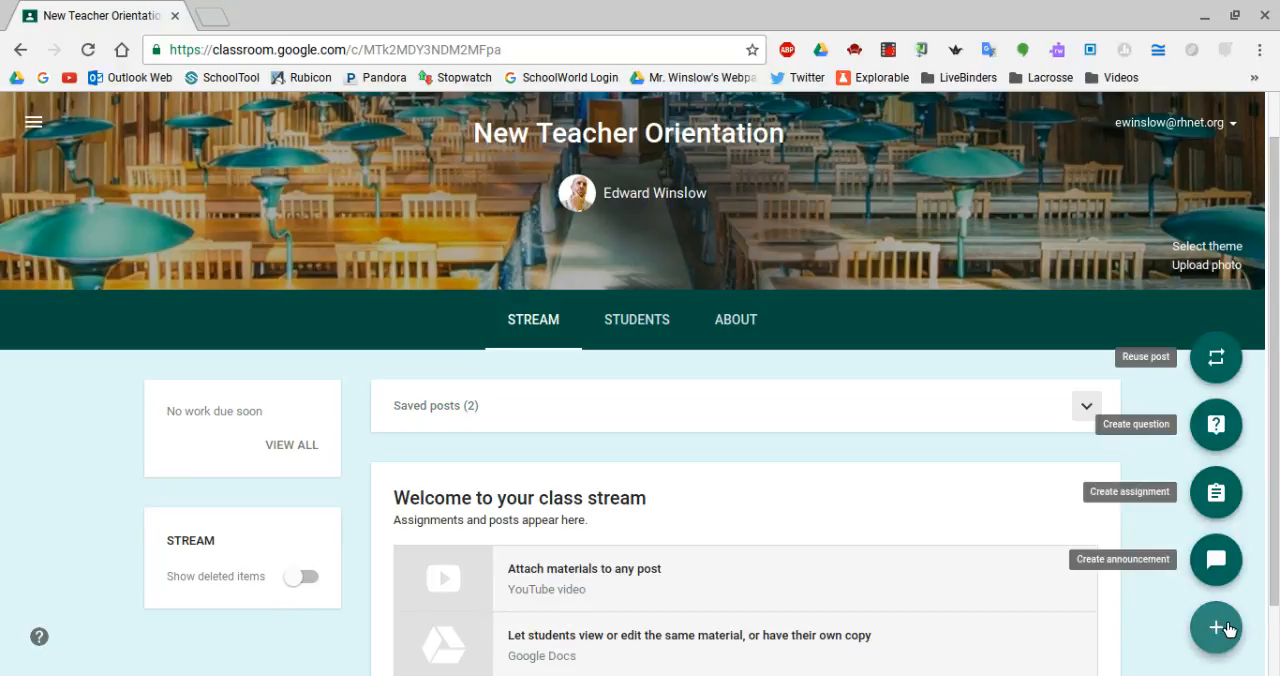
pyautogui.click(1217, 500)
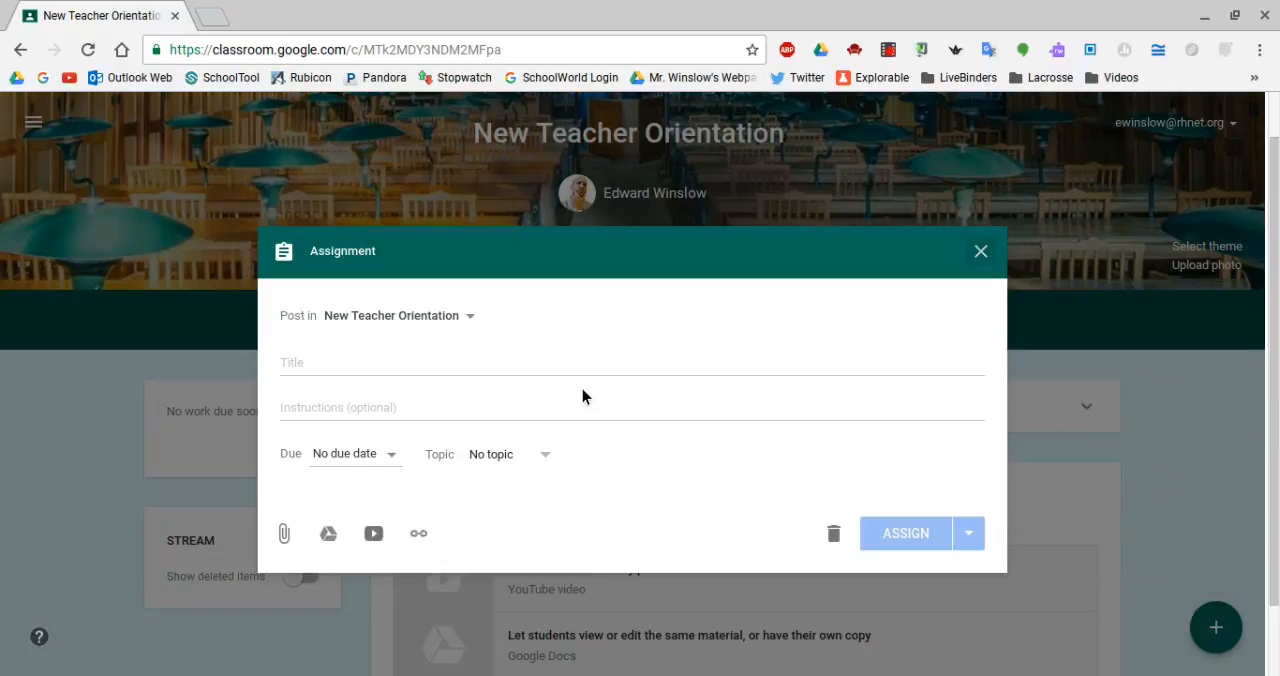
pyautogui.click(362, 366)
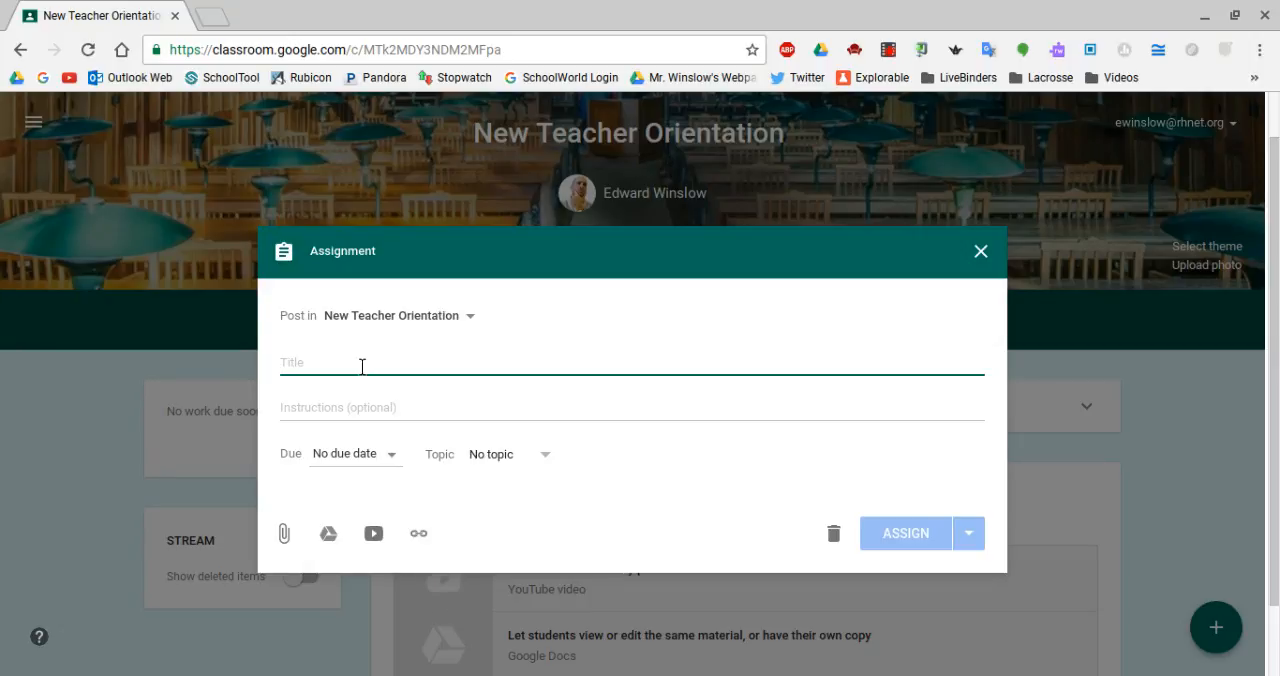
pyautogui.write('Test')
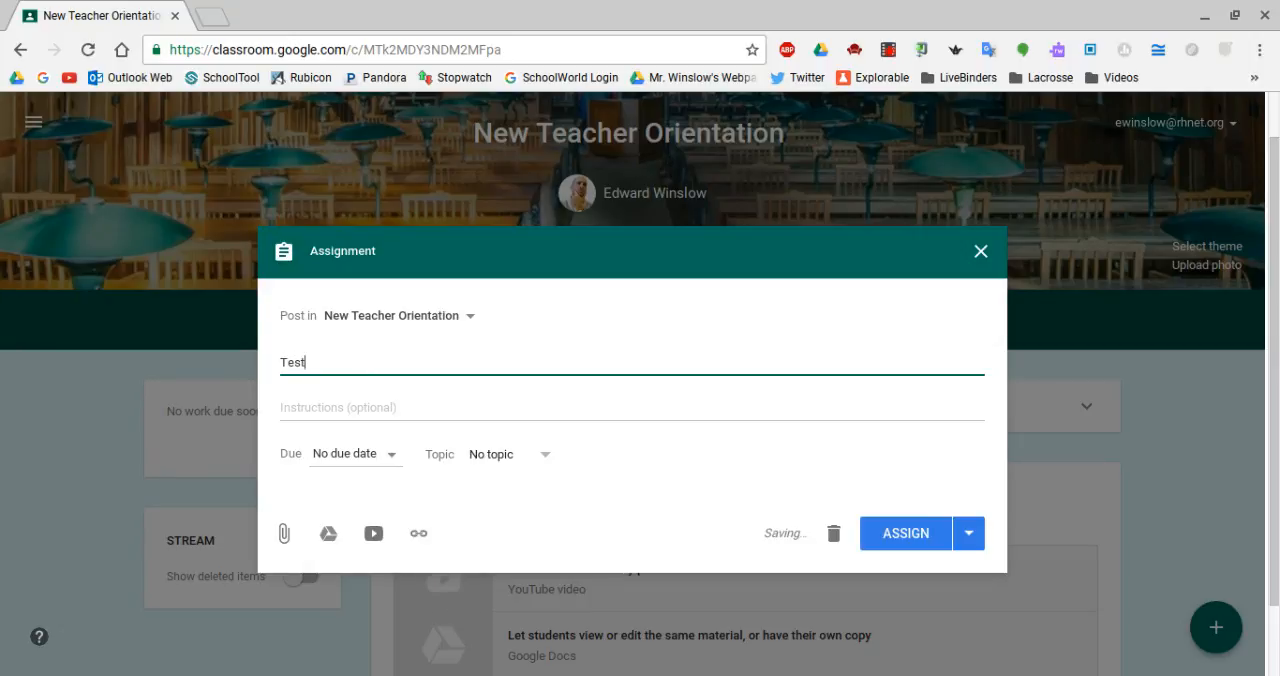
pyautogui.click(335, 415)
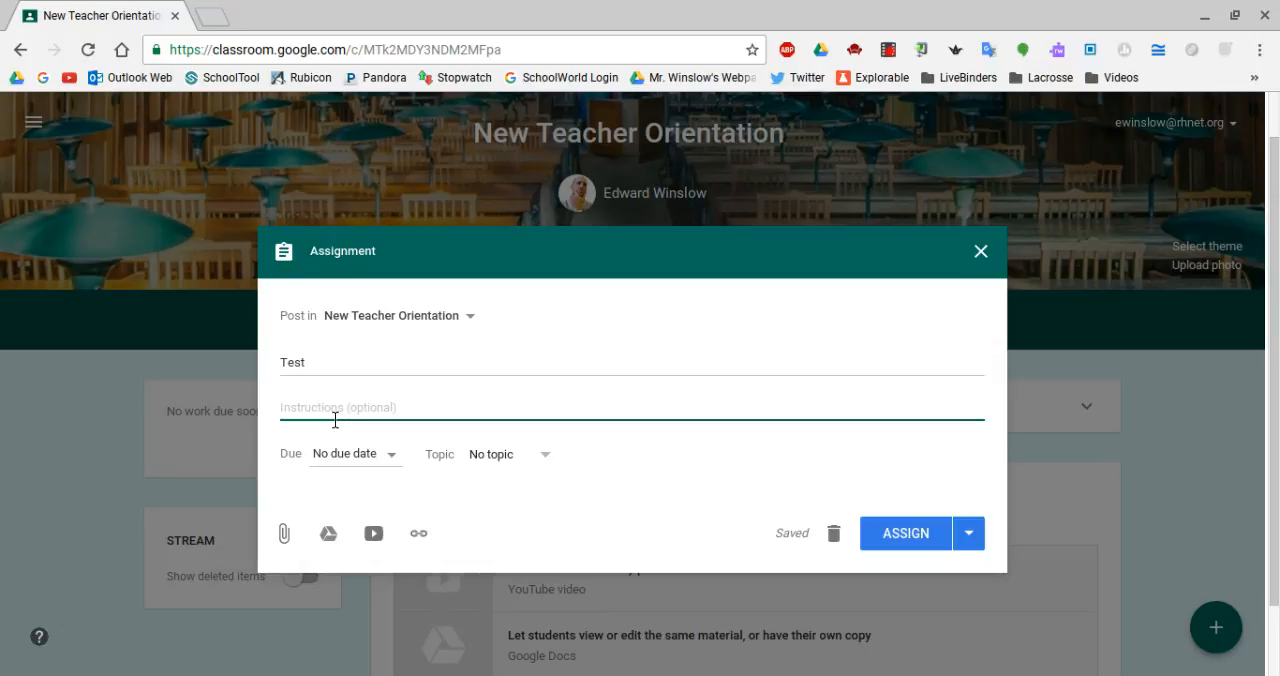
# Set the assignment's due date to Aug 31, 2016 without a due time.
pyautogui.click(399, 461)
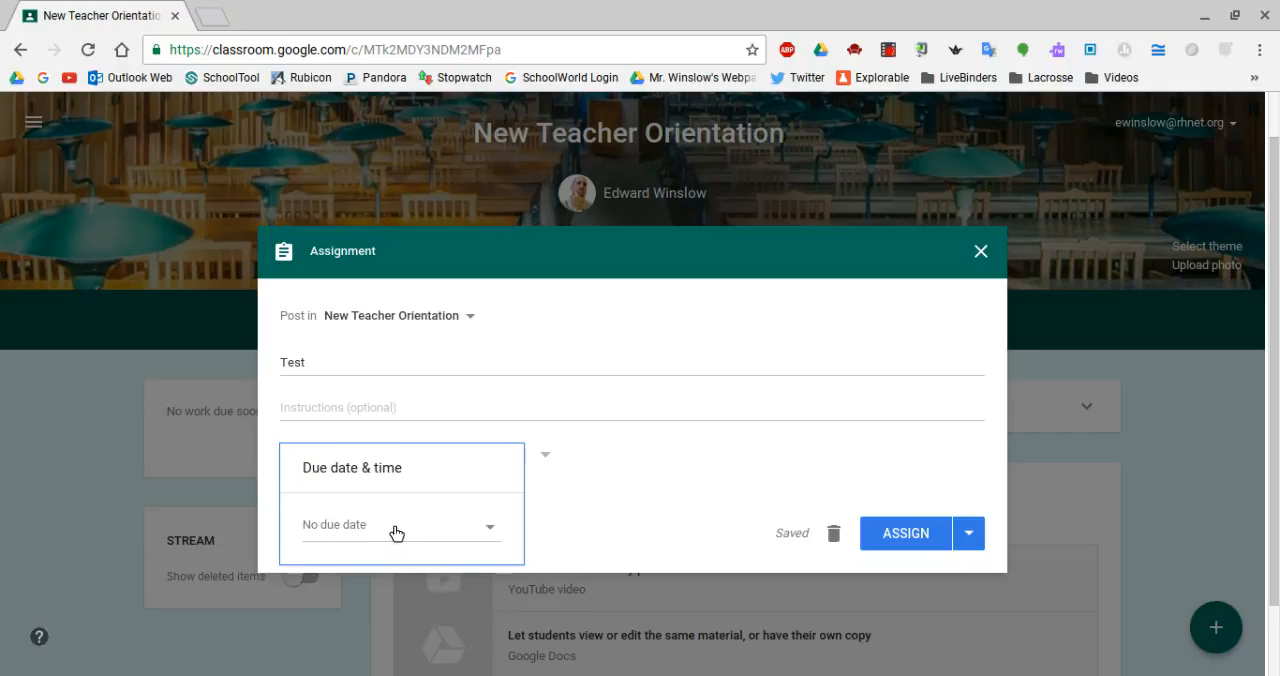
pyautogui.click(494, 530)
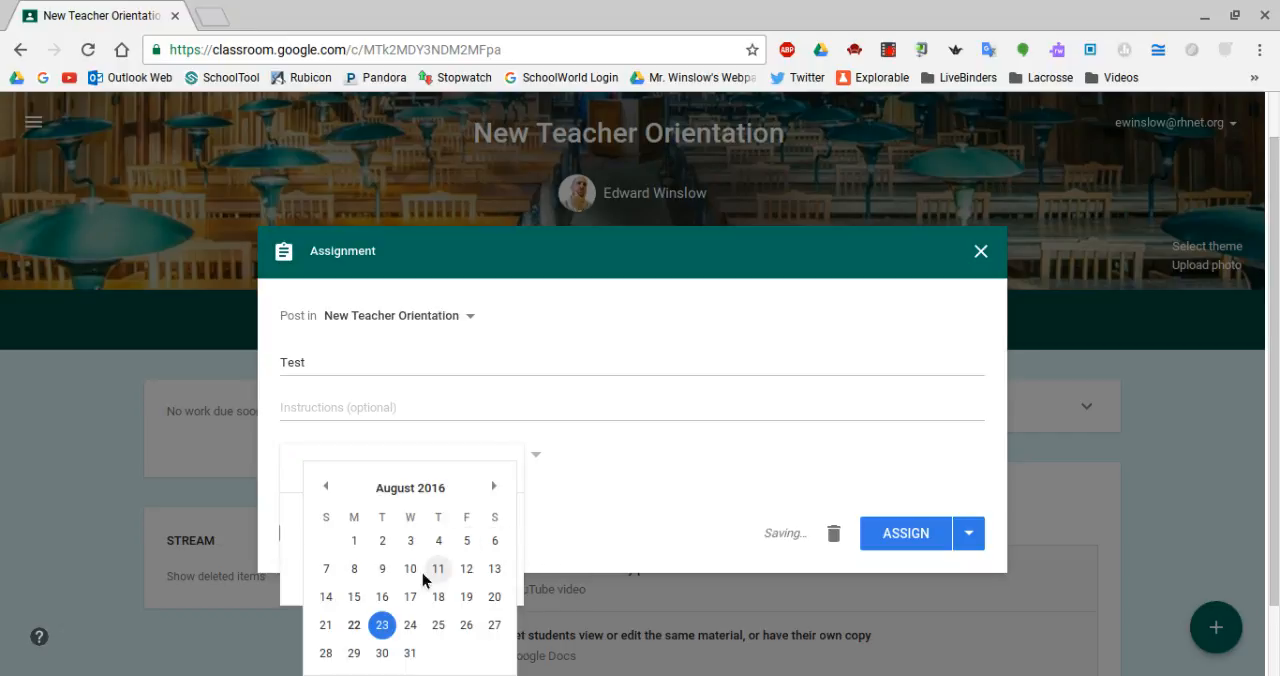
pyautogui.click(410, 653)
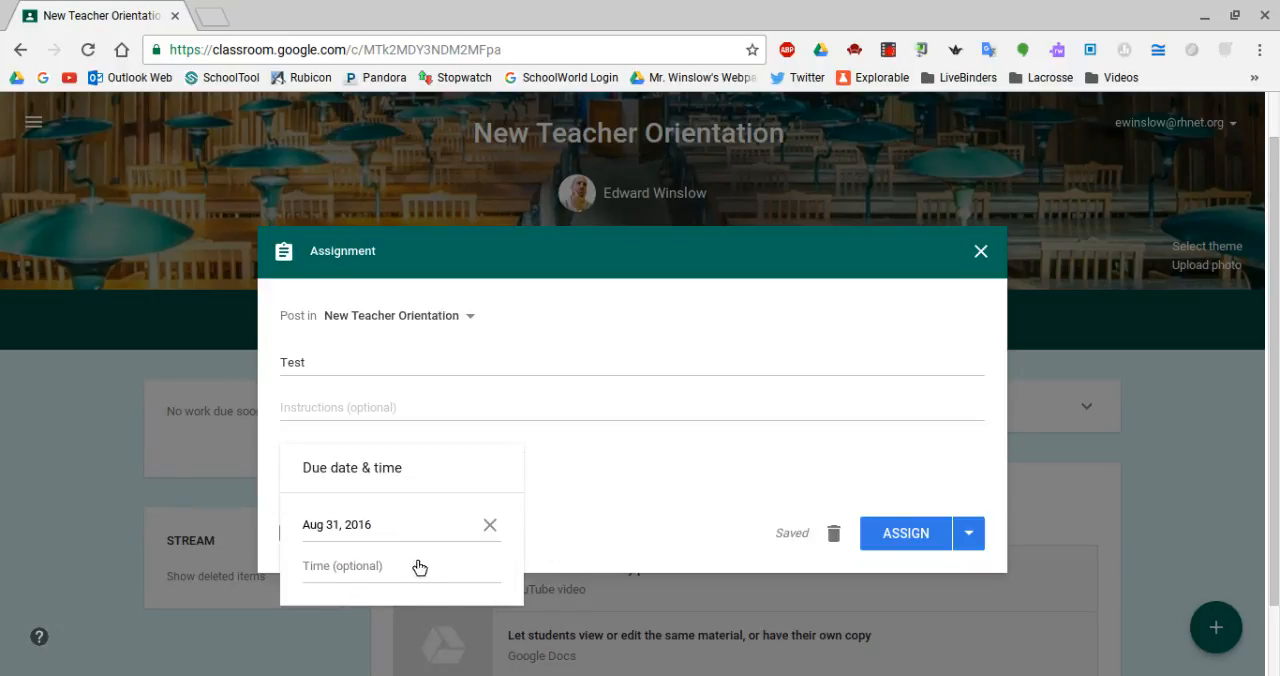
pyautogui.click(646, 505)
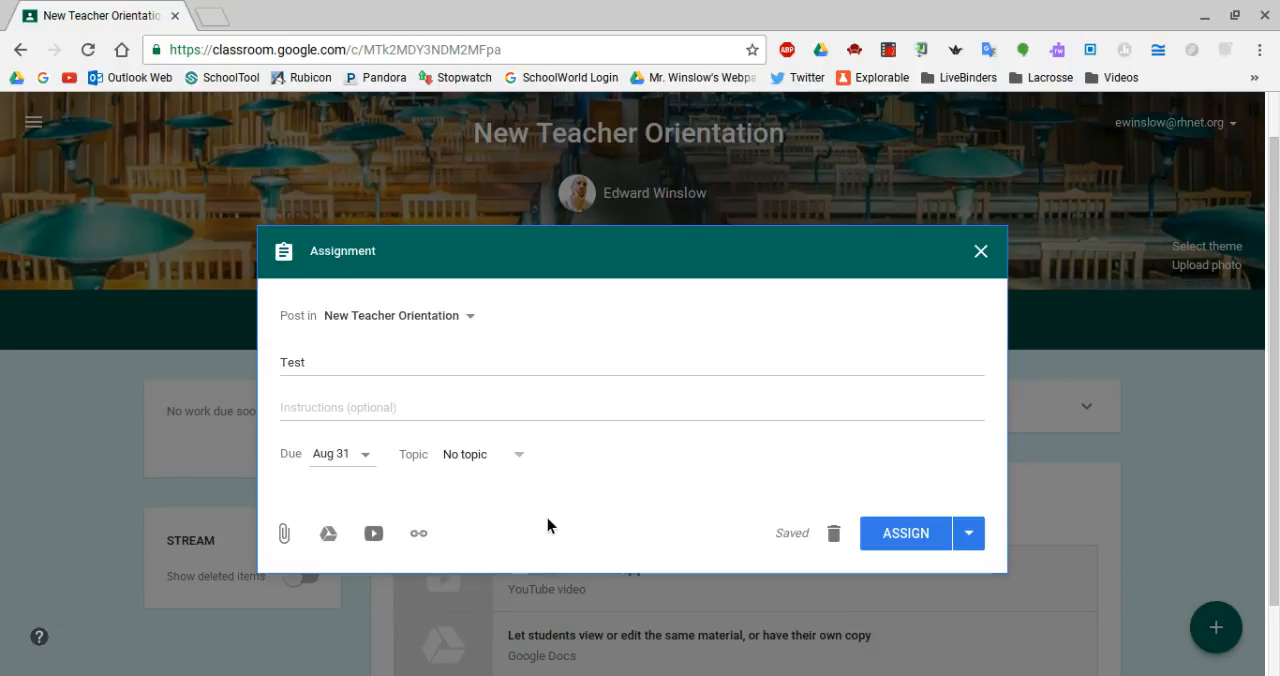
# Attach the Google Sheets file "ICT Scope and Sequence (7-12)" from My Drive to the assignment.
pyautogui.click(331, 545)
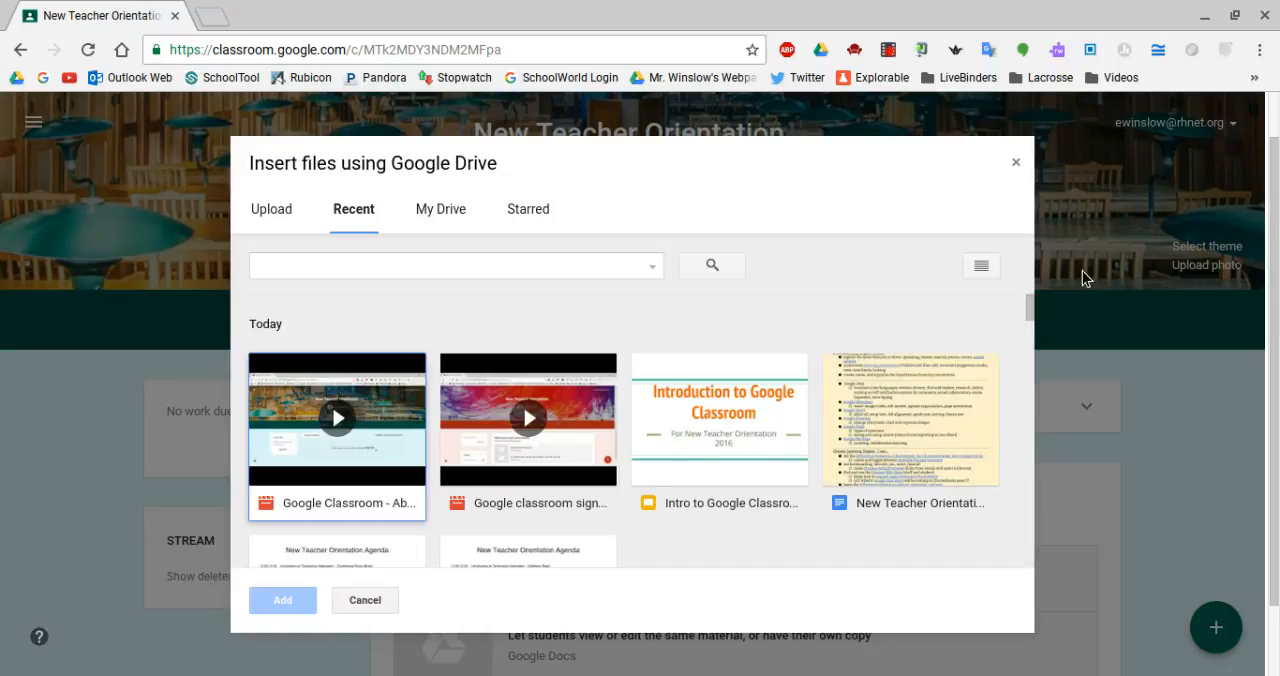
pyautogui.click(1031, 308)
pyautogui.click(441, 210)
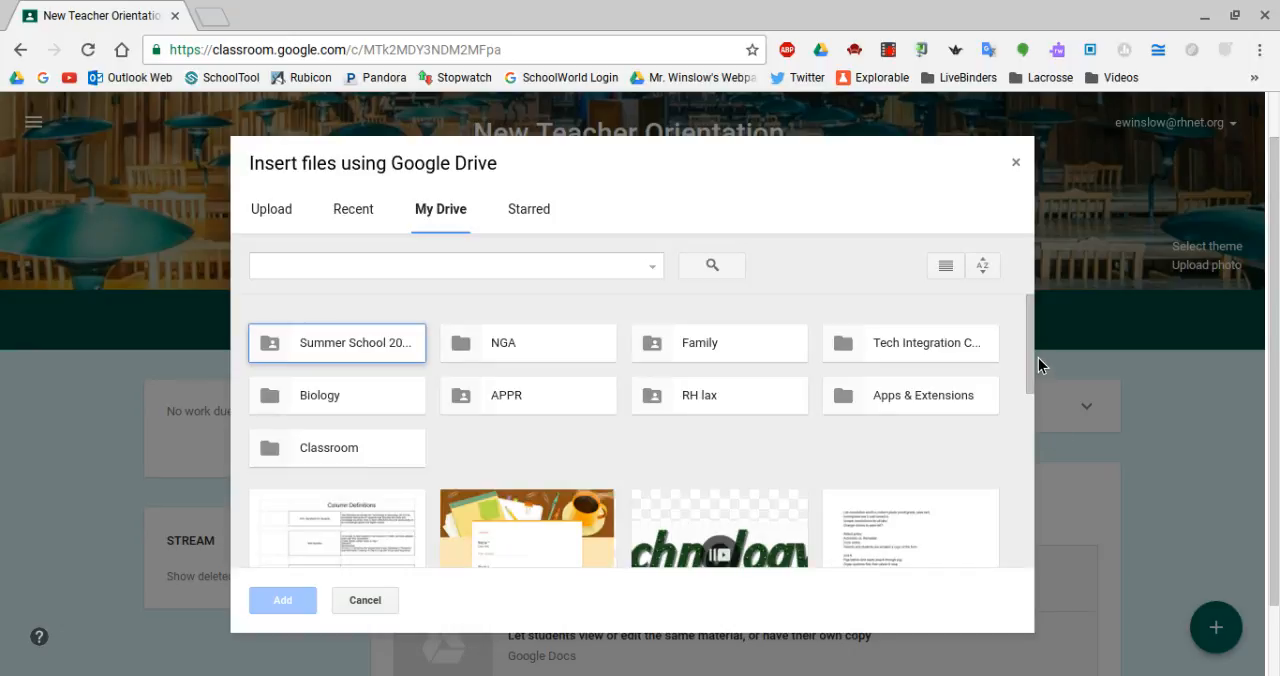
pyautogui.moveTo(1031, 355); pyautogui.dragTo(1029, 407)
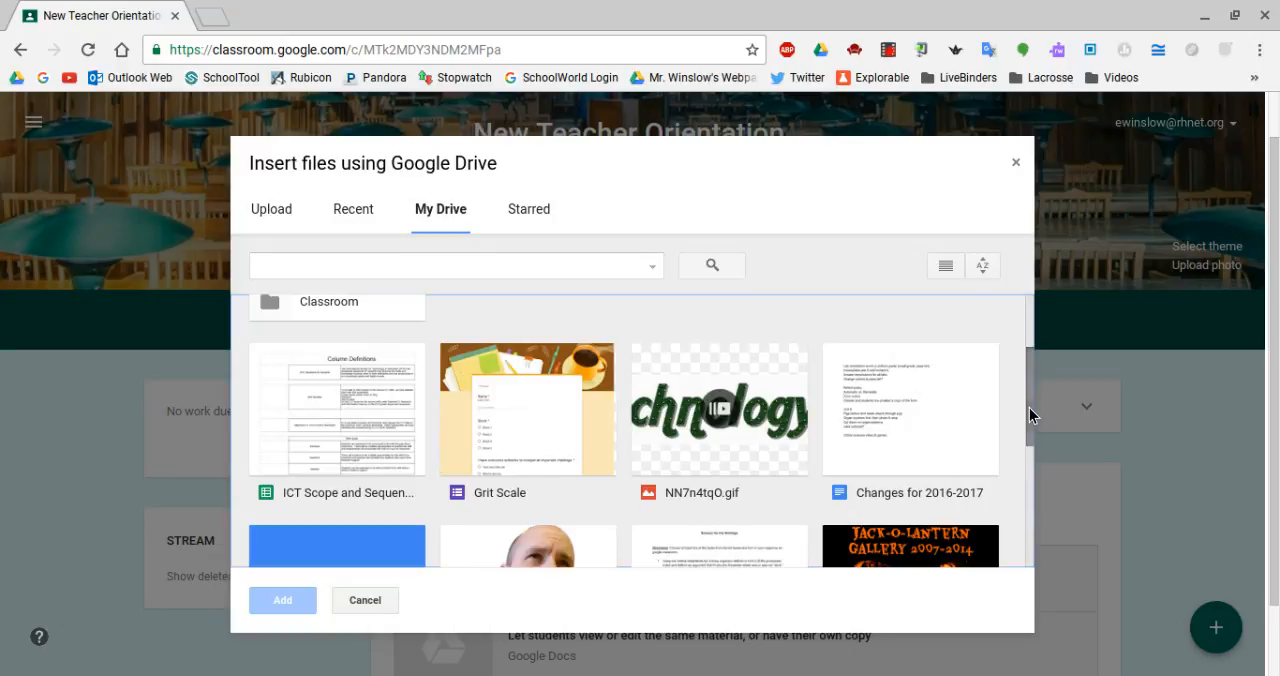
pyautogui.click(340, 455)
pyautogui.click(290, 606)
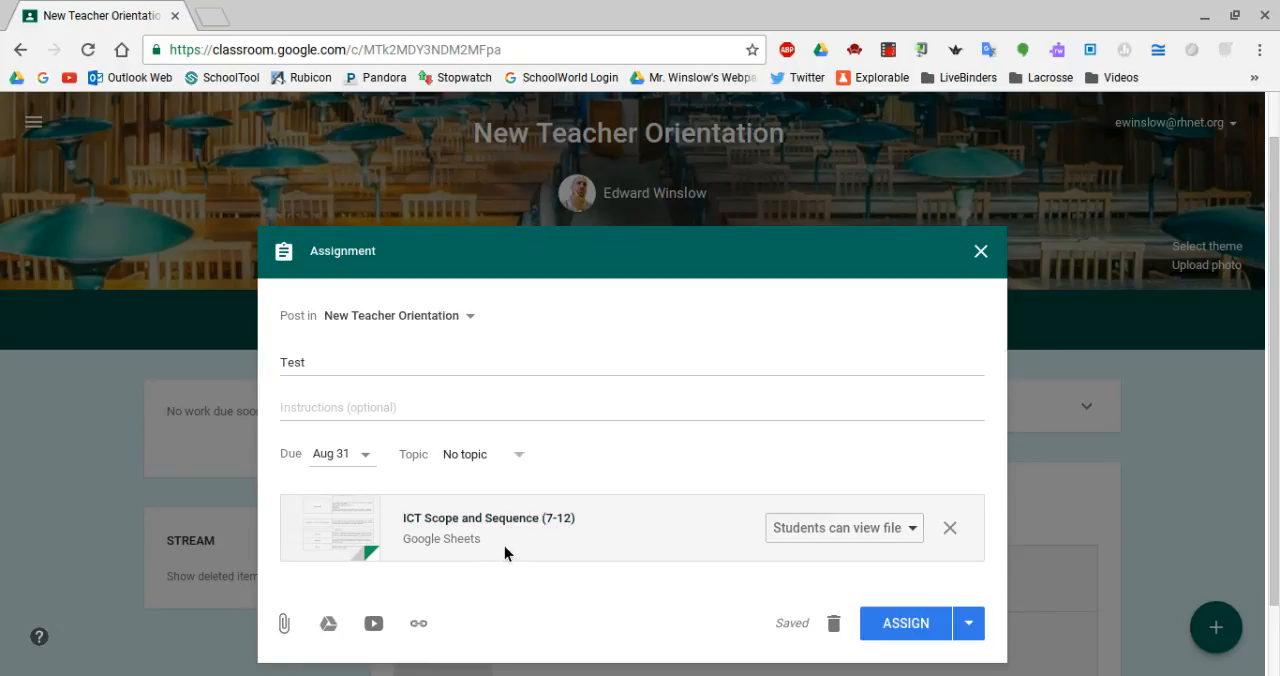
# Set the attached spreadsheet to make a copy for each student, and assign the assignment to the class.
pyautogui.click(917, 531)
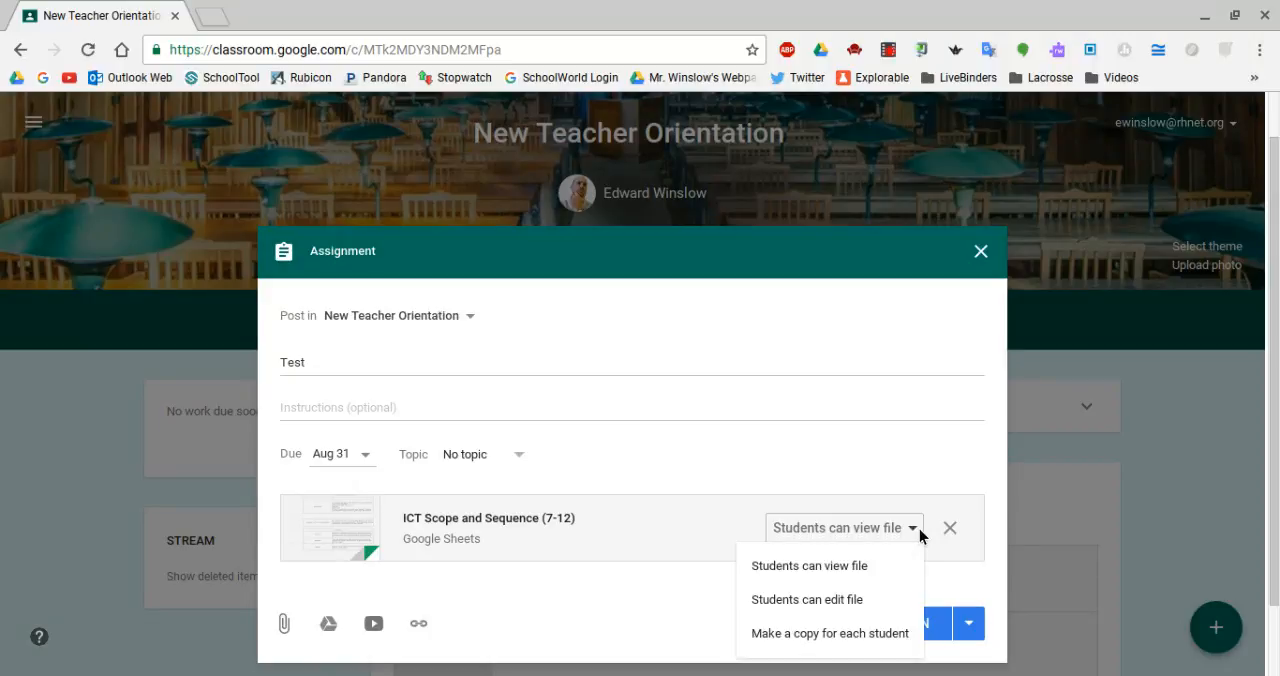
pyautogui.click(852, 634)
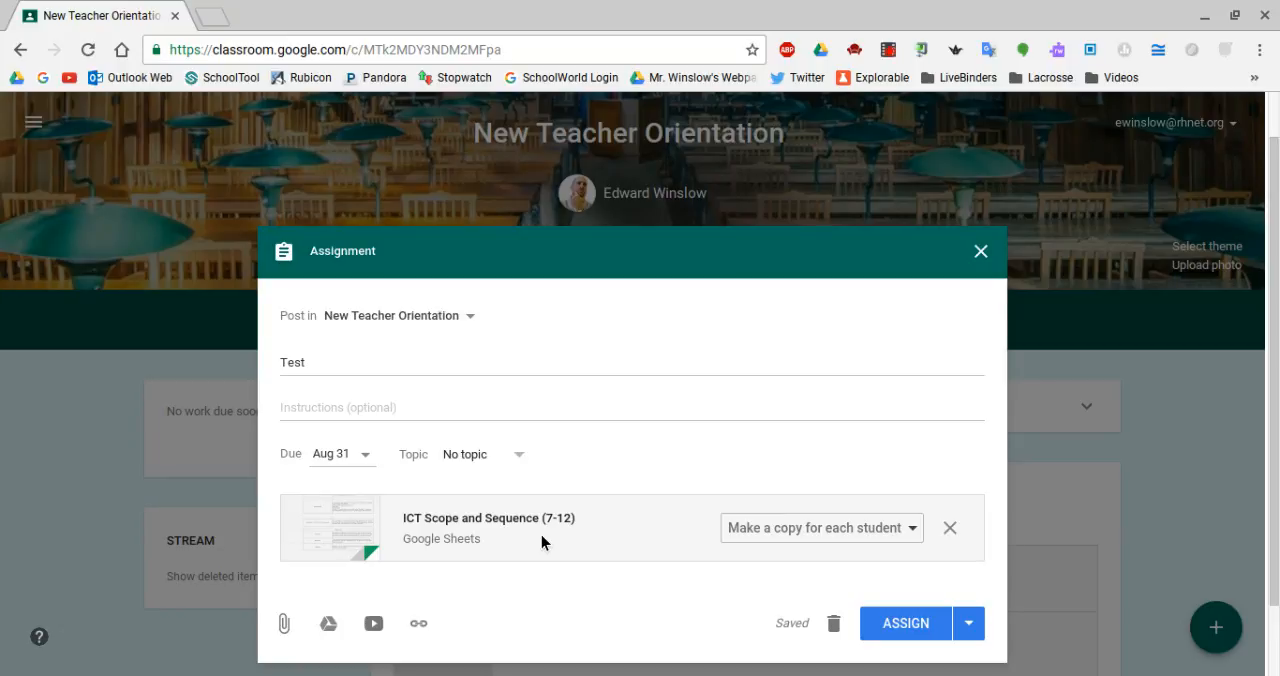
pyautogui.click(968, 623)
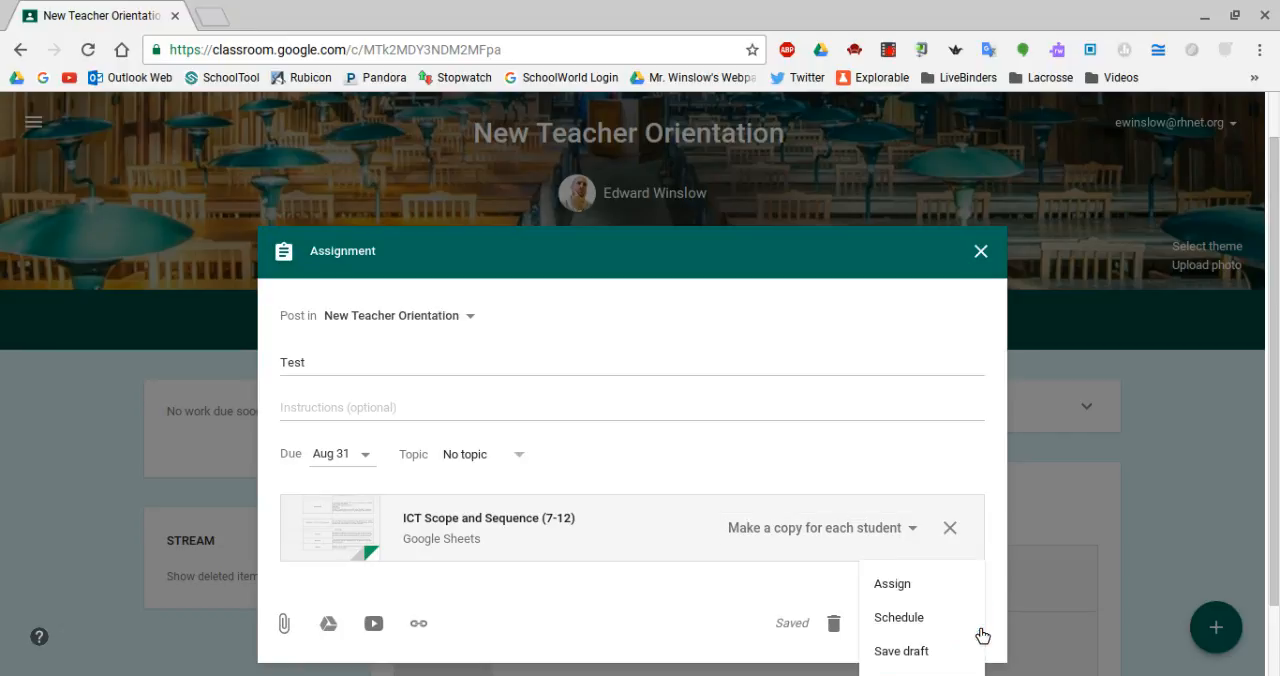
pyautogui.click(905, 592)
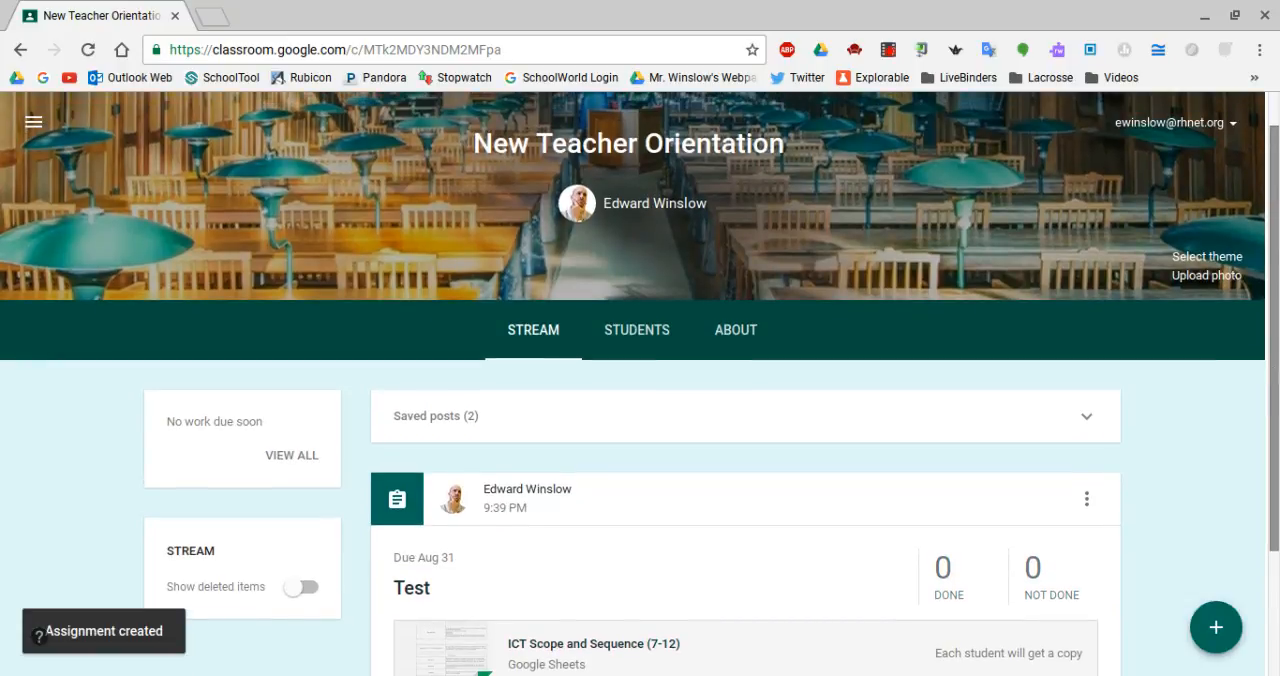
pyautogui.scroll(-1, 640, 400)
pyautogui.scroll(-1, 640, 400)
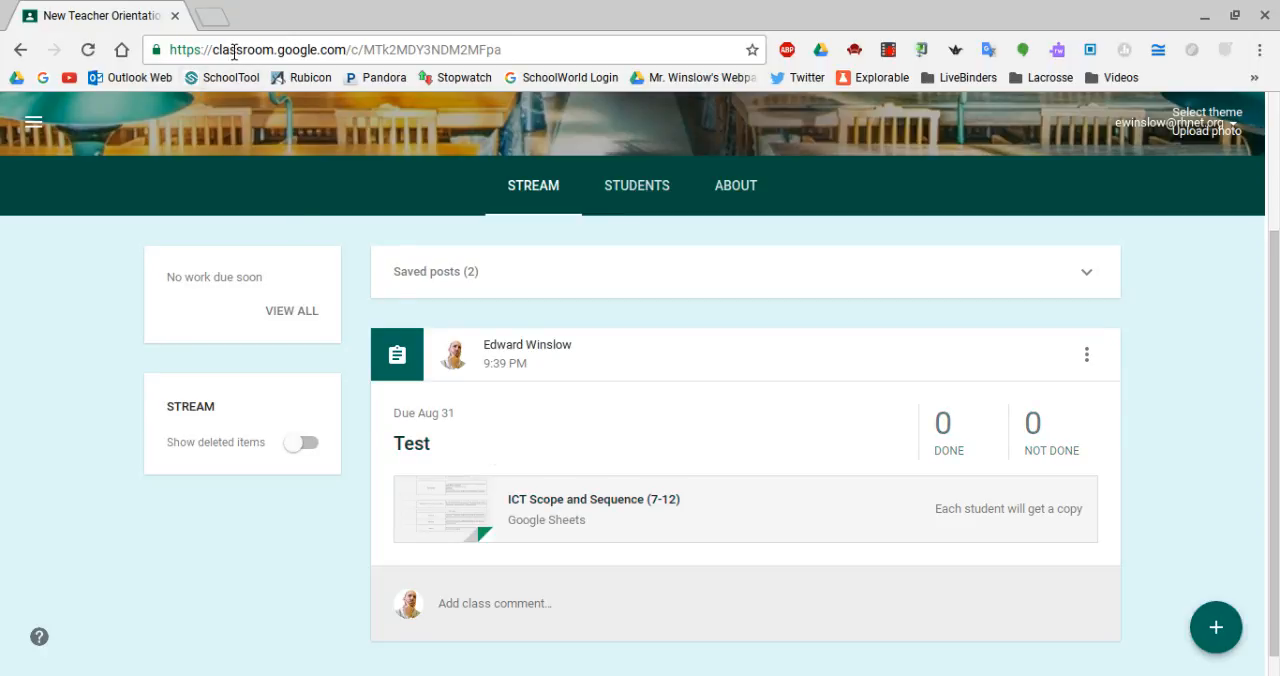
# Switch to Google Drive, inspect the assignment's Test folder inside Classroom > New Teacher Orientation, and return to the class stream.
pyautogui.click(217, 18)
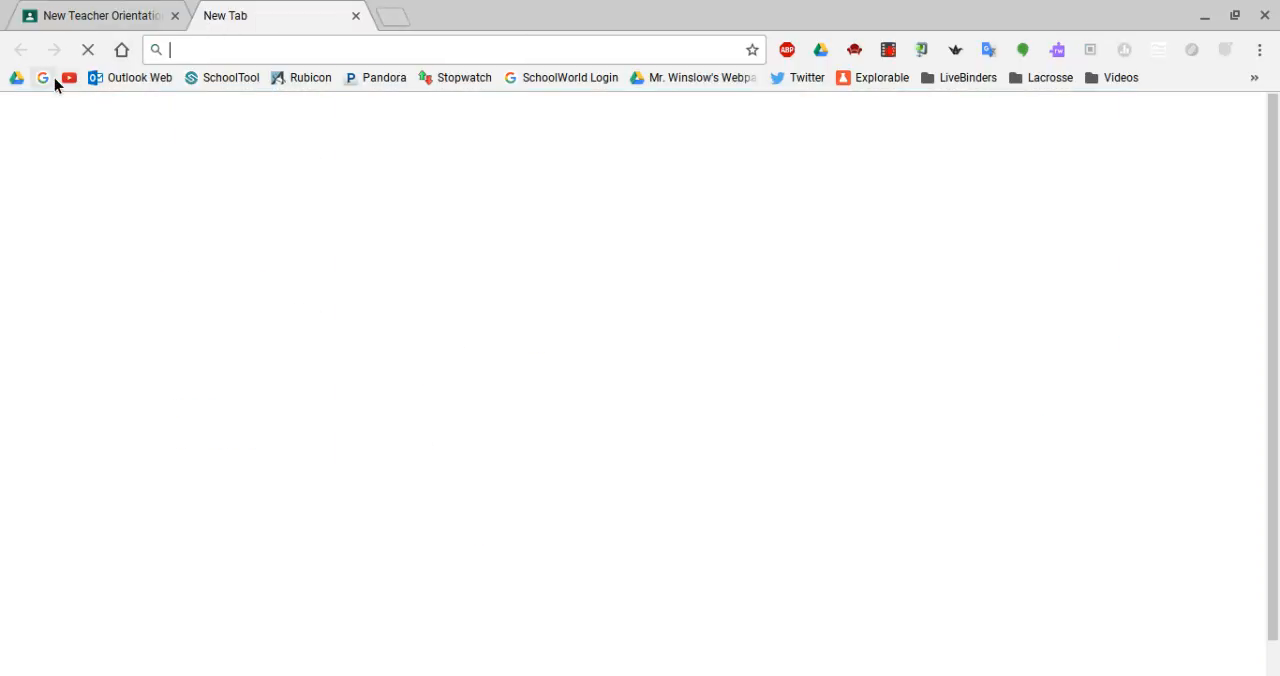
pyautogui.click(16, 85)
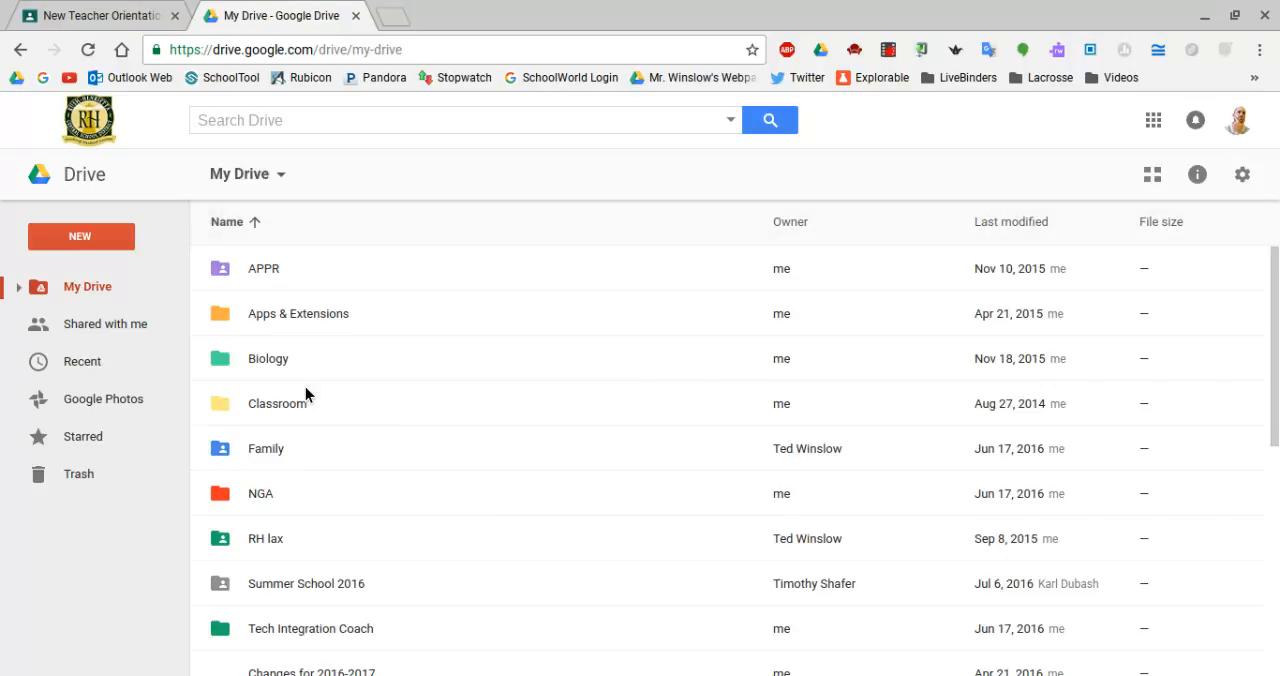
pyautogui.doubleClick(266, 402)
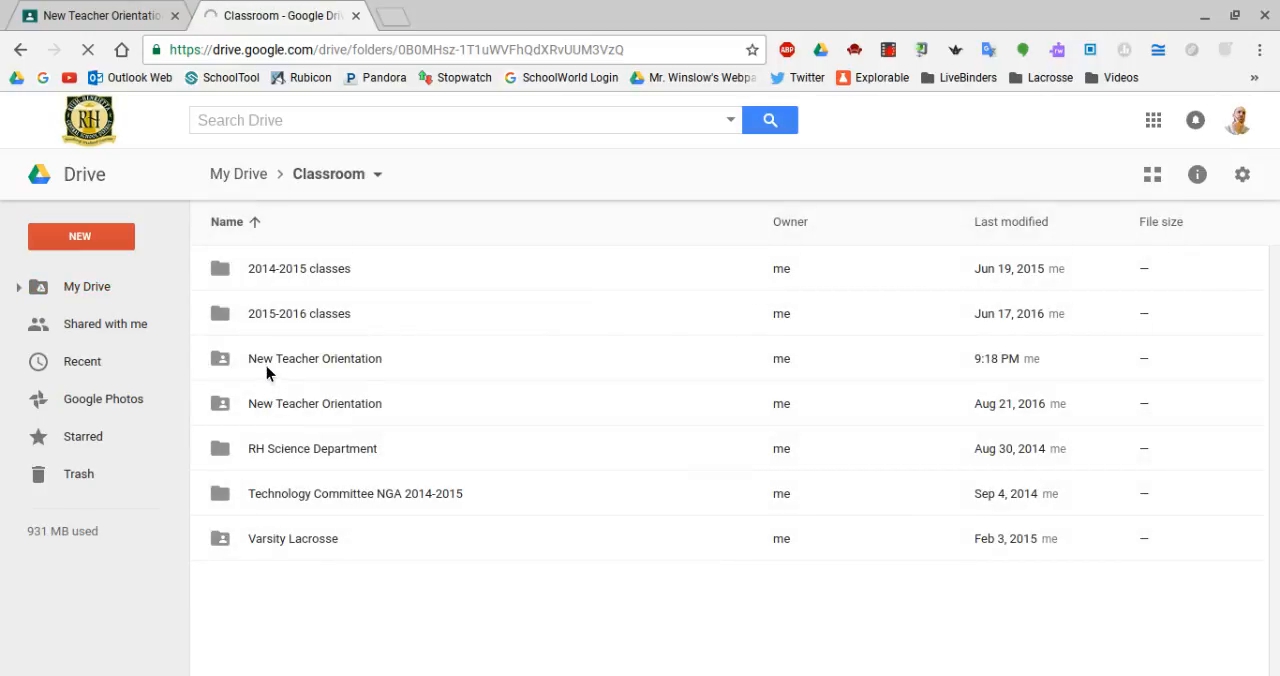
pyautogui.doubleClick(269, 359)
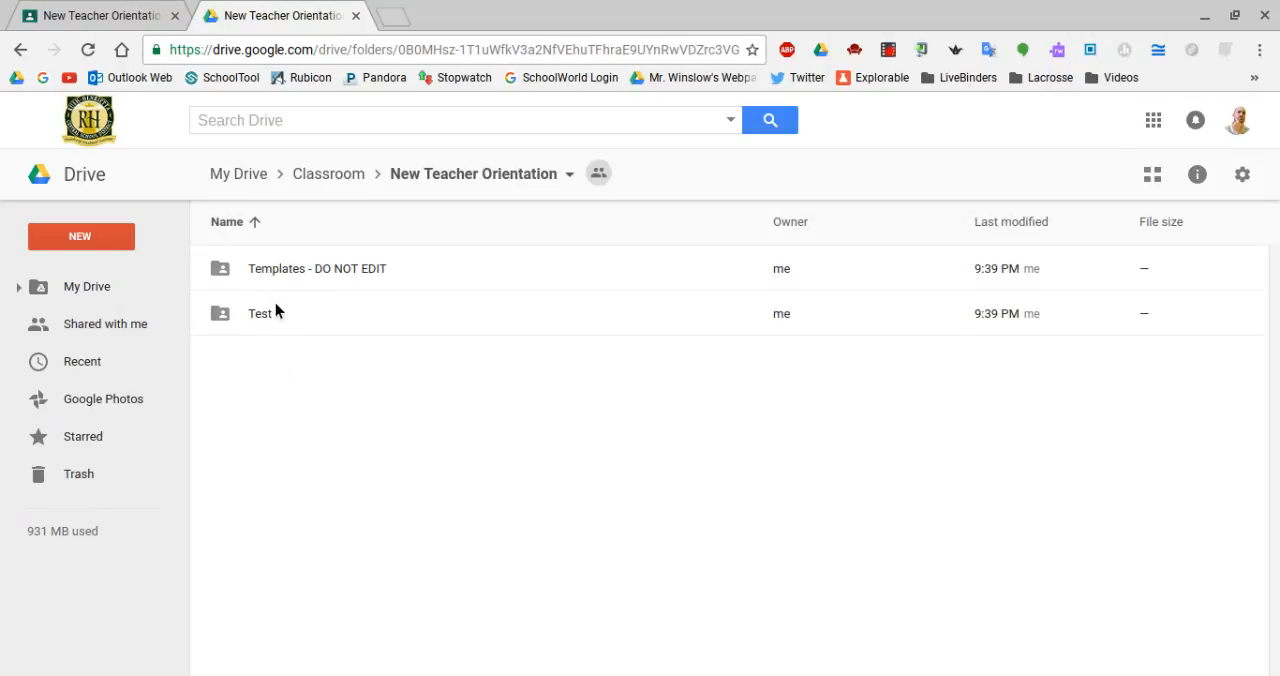
pyautogui.doubleClick(268, 322)
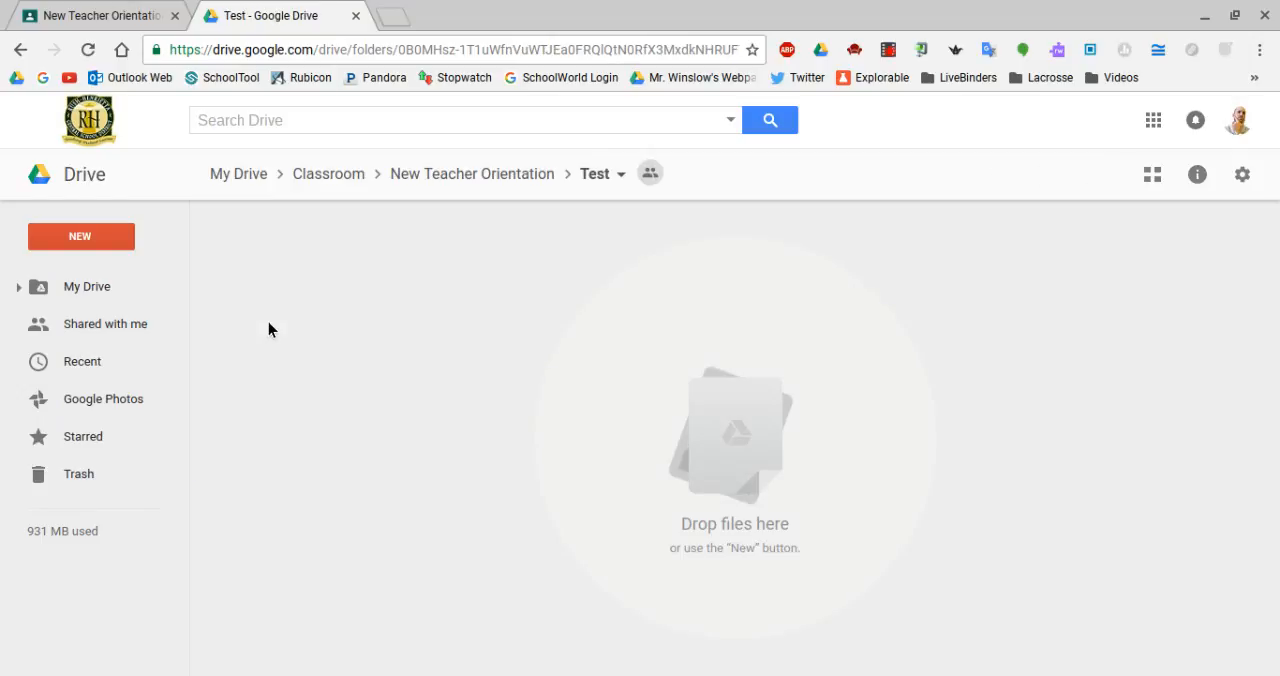
pyautogui.click(356, 17)
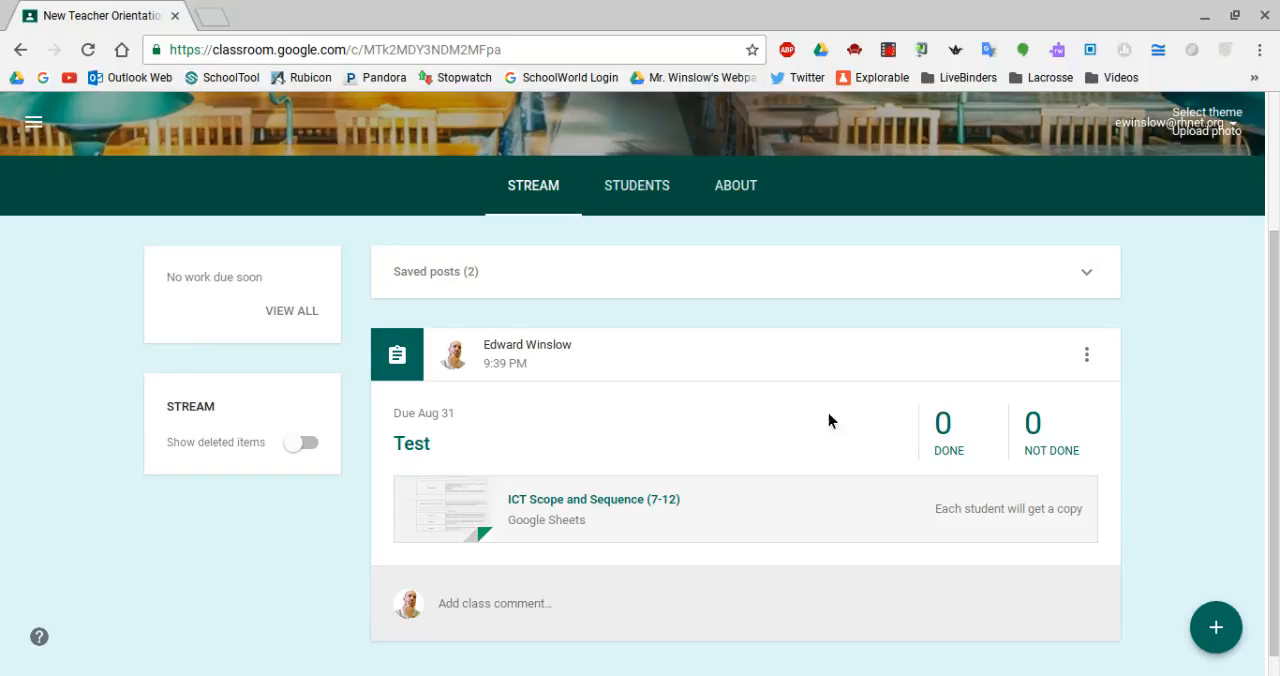
# Examine the Test assignment's student work, point value options and instructions, and return to the class stream.
pyautogui.click(955, 442)
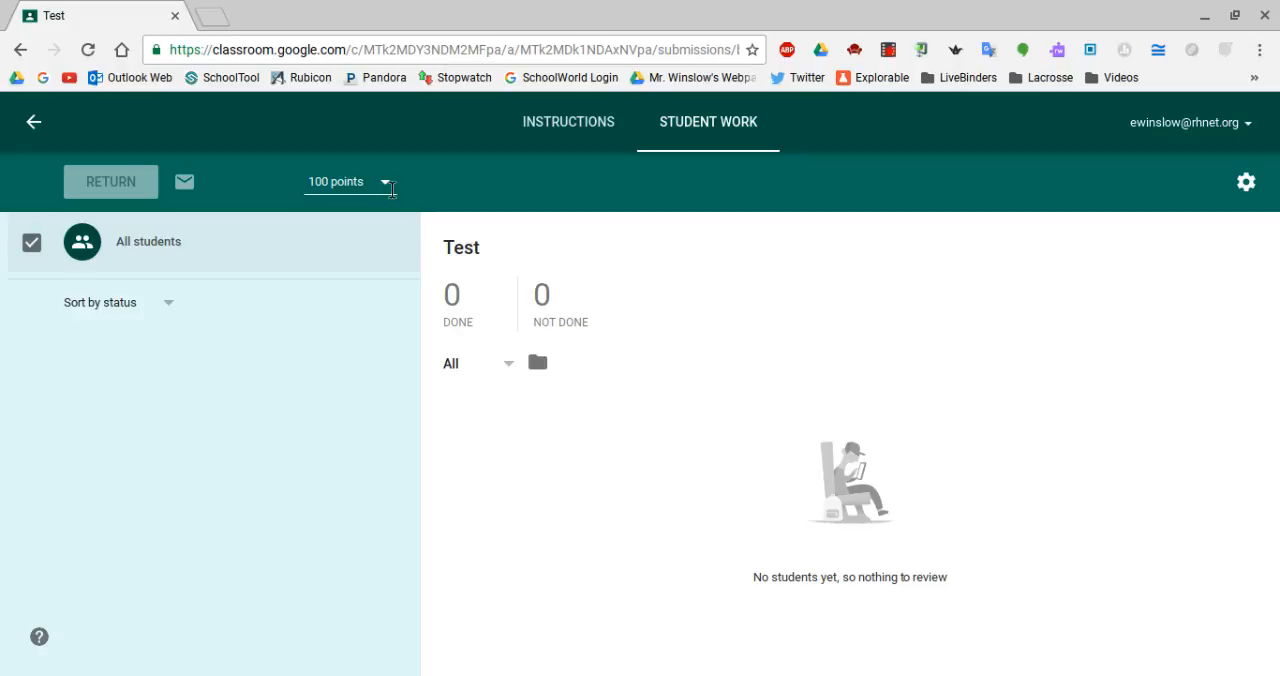
pyautogui.click(390, 186)
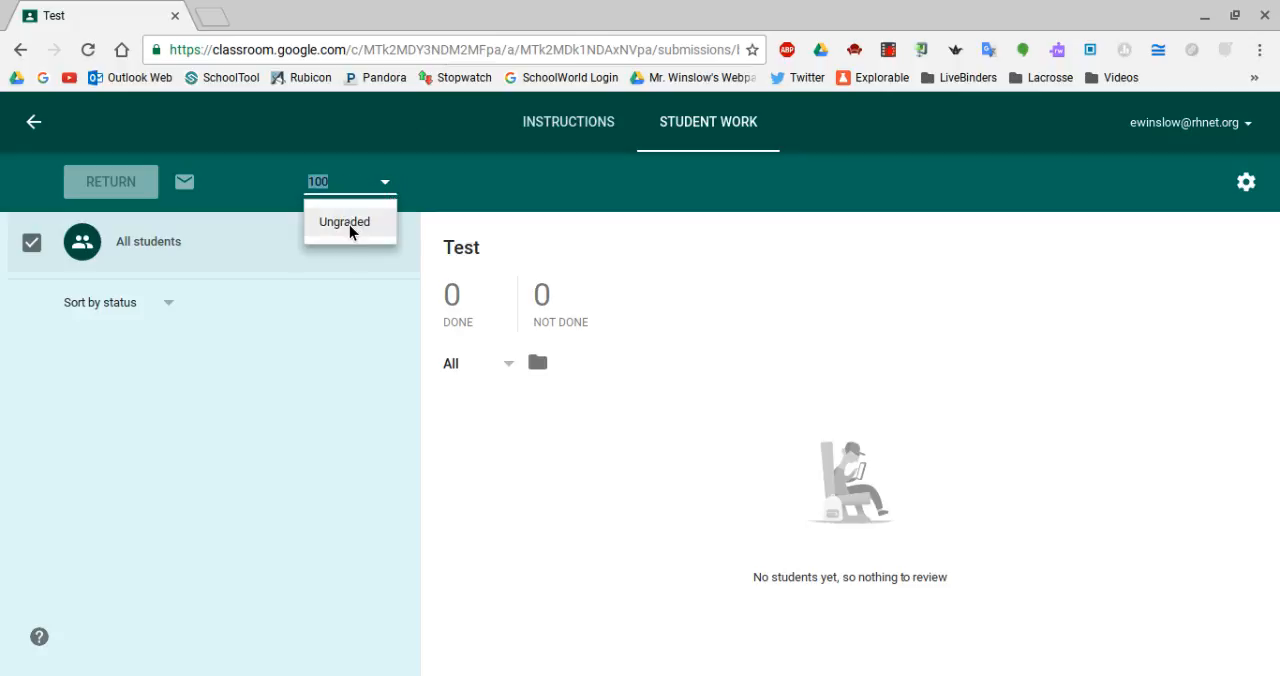
pyautogui.click(361, 187)
pyautogui.click(276, 192)
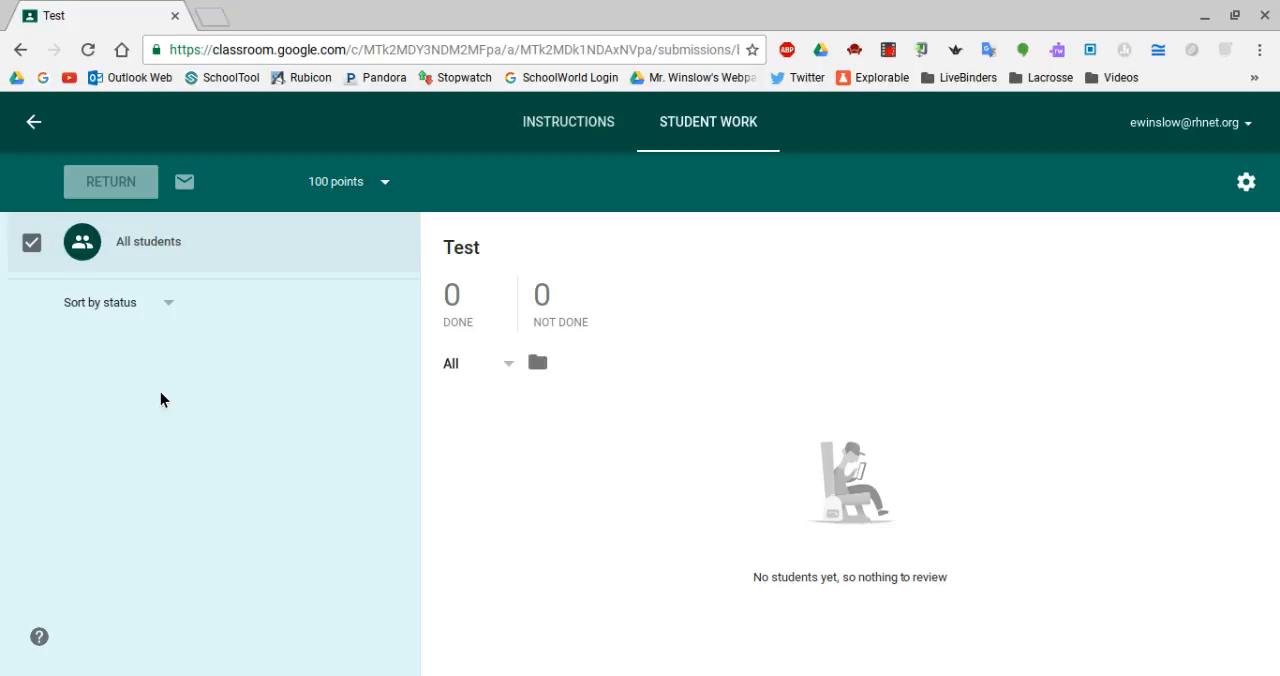
pyautogui.click(557, 133)
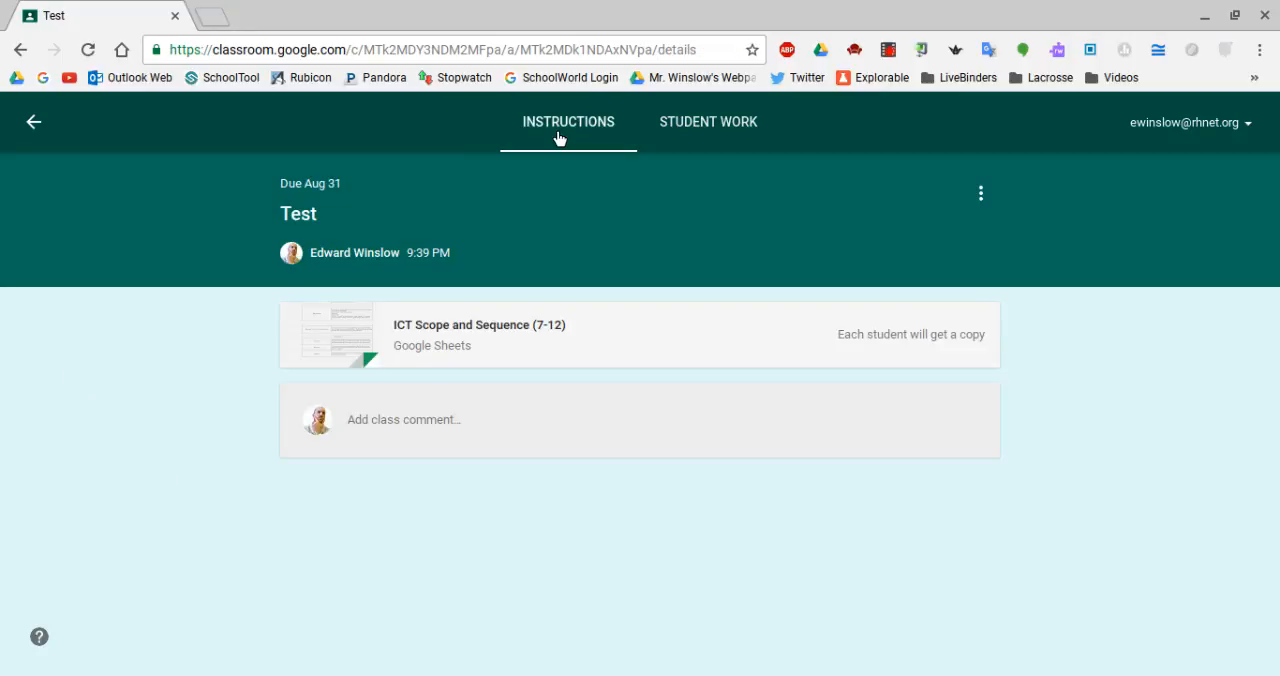
pyautogui.click(34, 123)
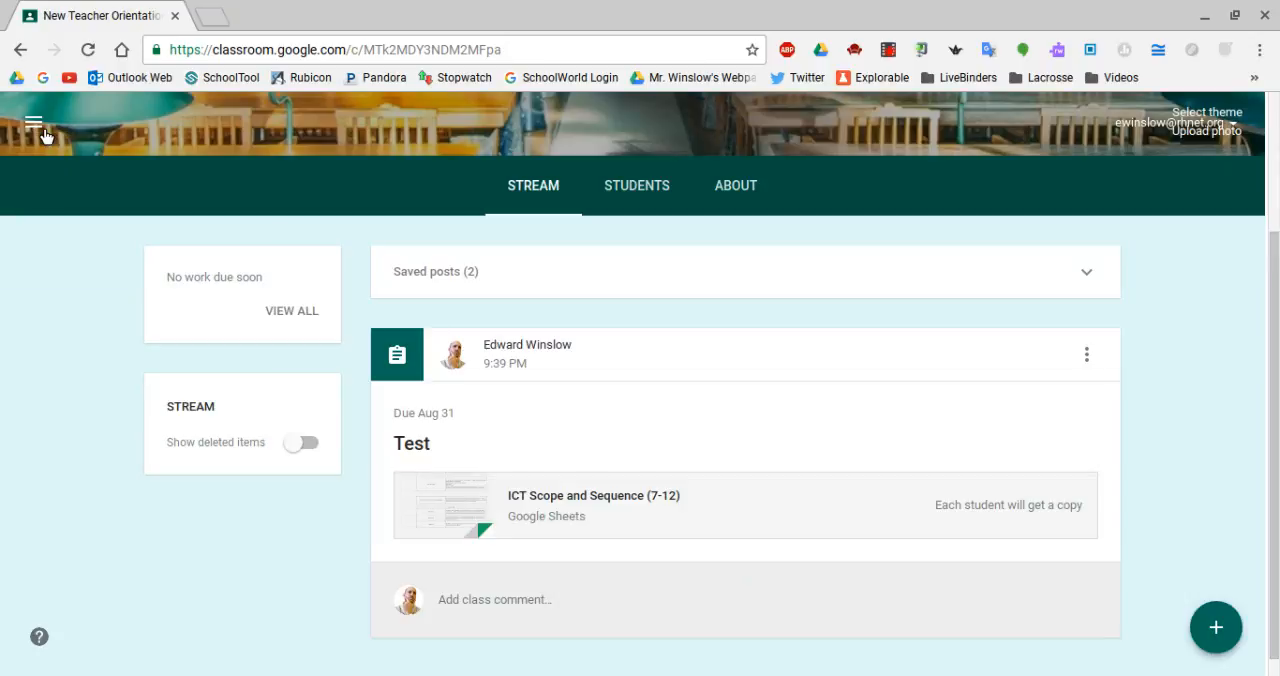